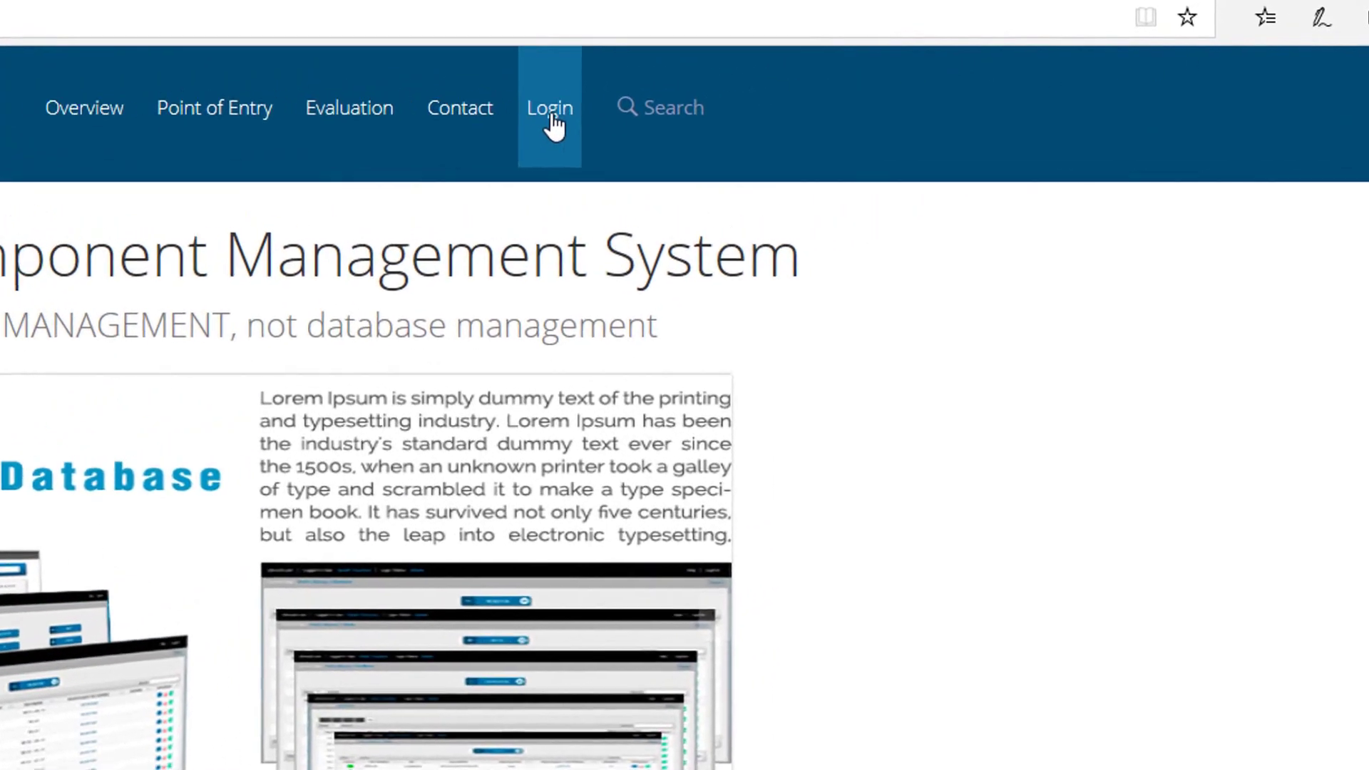
# Log in to Library9.com, copy the license key, and download L9_V_1_0.zip
pyautogui.click(881, 73)
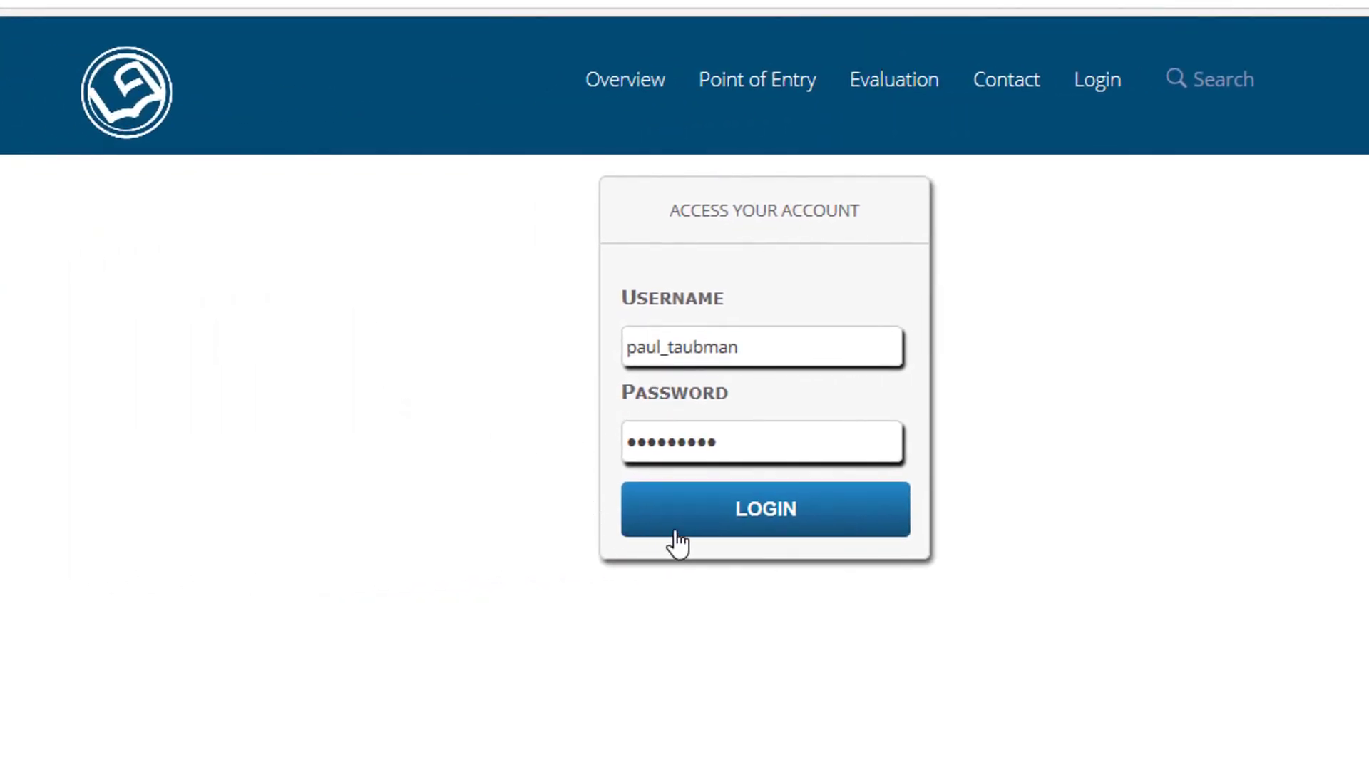
pyautogui.click(690, 524)
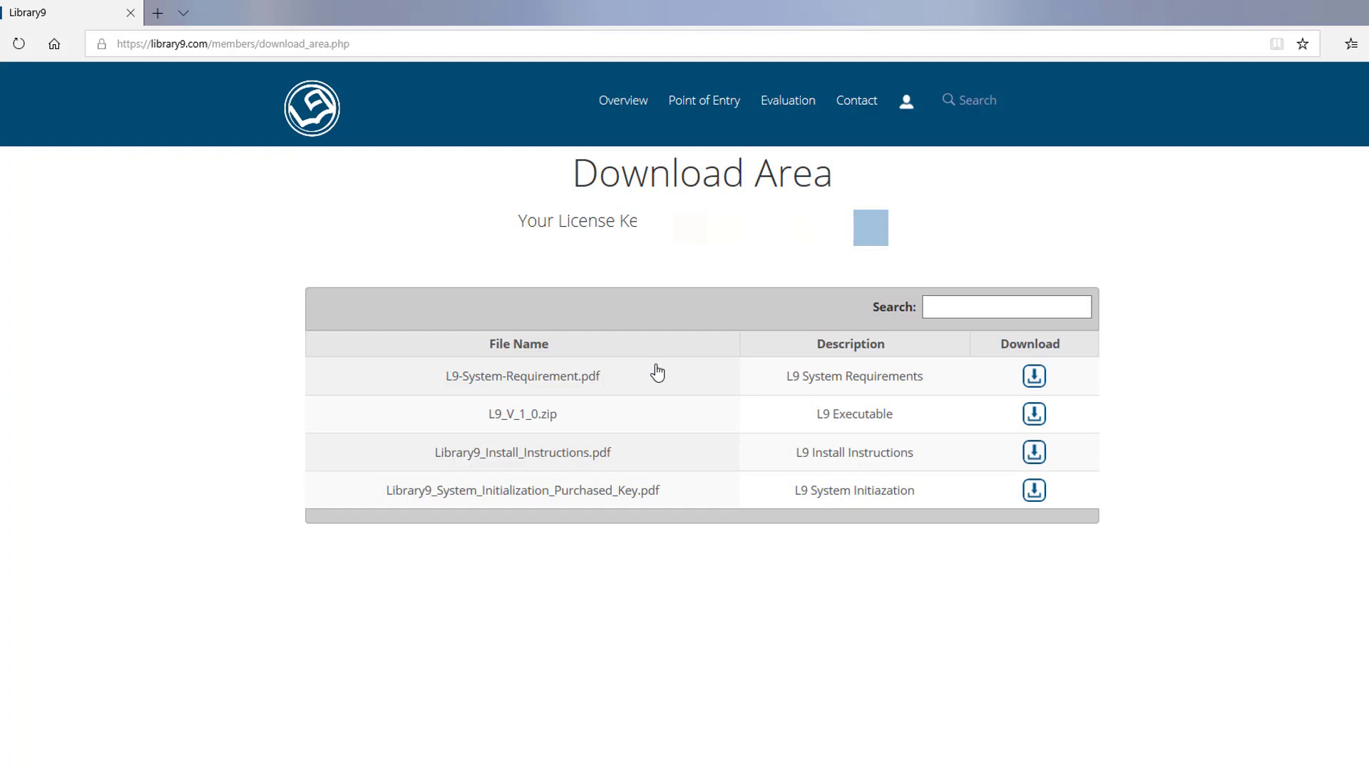
pyautogui.moveTo(673, 228); pyautogui.dragTo(894, 228)
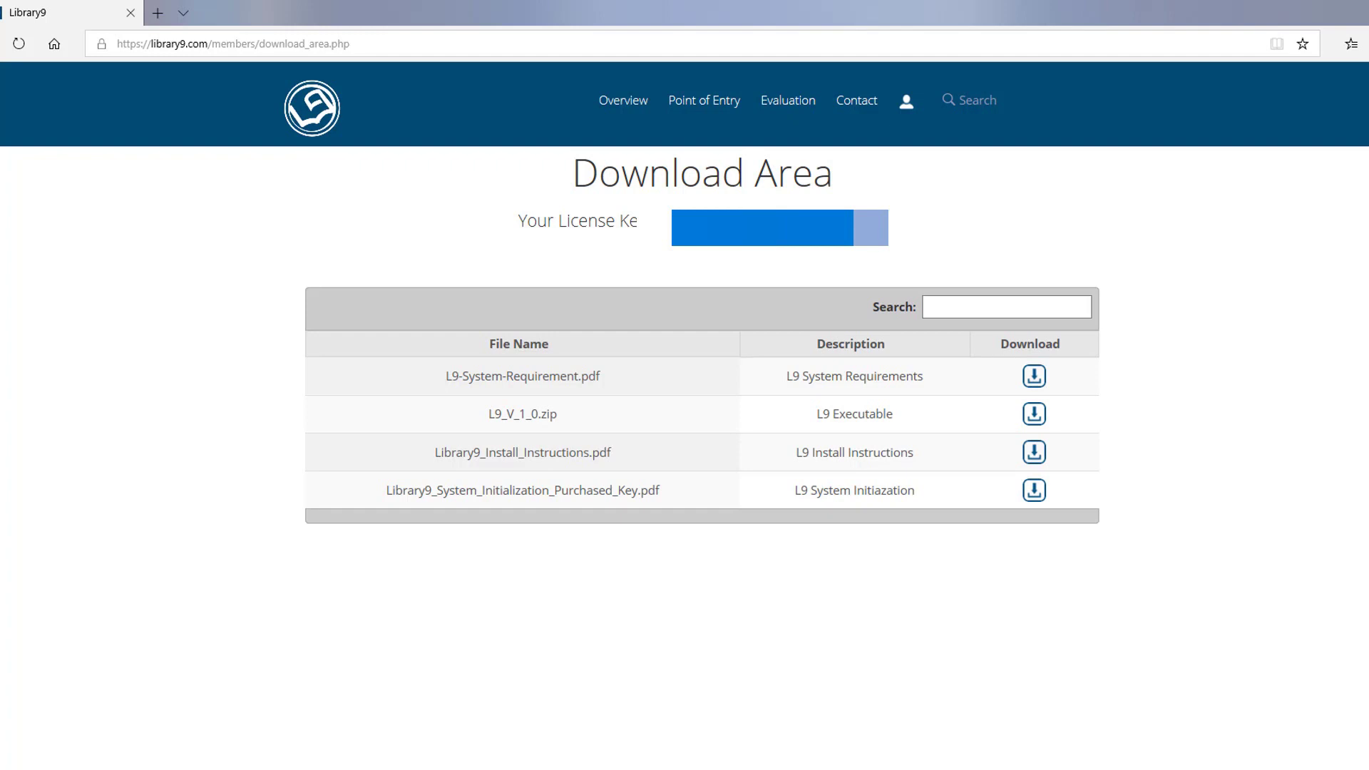
pyautogui.rightClick(859, 232)
pyautogui.click(871, 326)
pyautogui.click(754, 422)
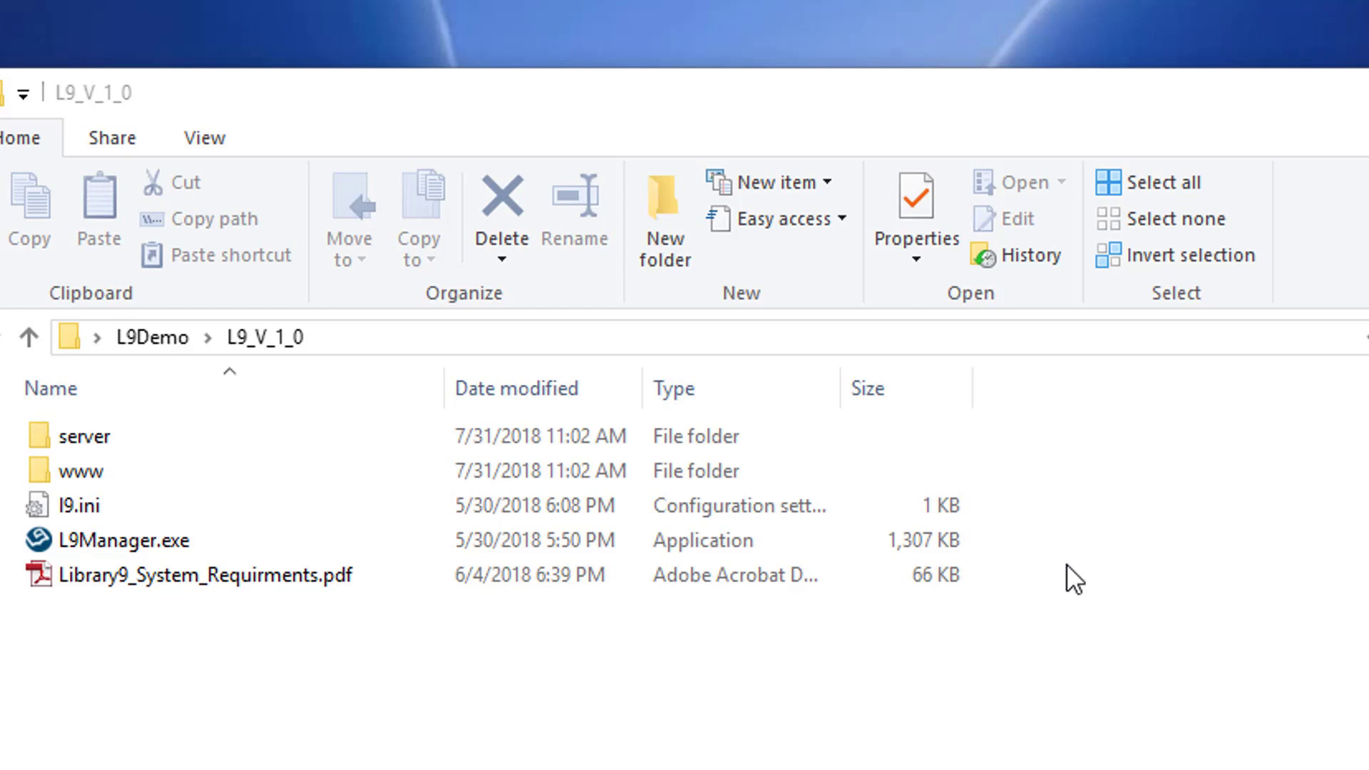
# Open the L9_V_1_0 folder under L9Demo and launch L9Manager.exe
pyautogui.click(156, 330)
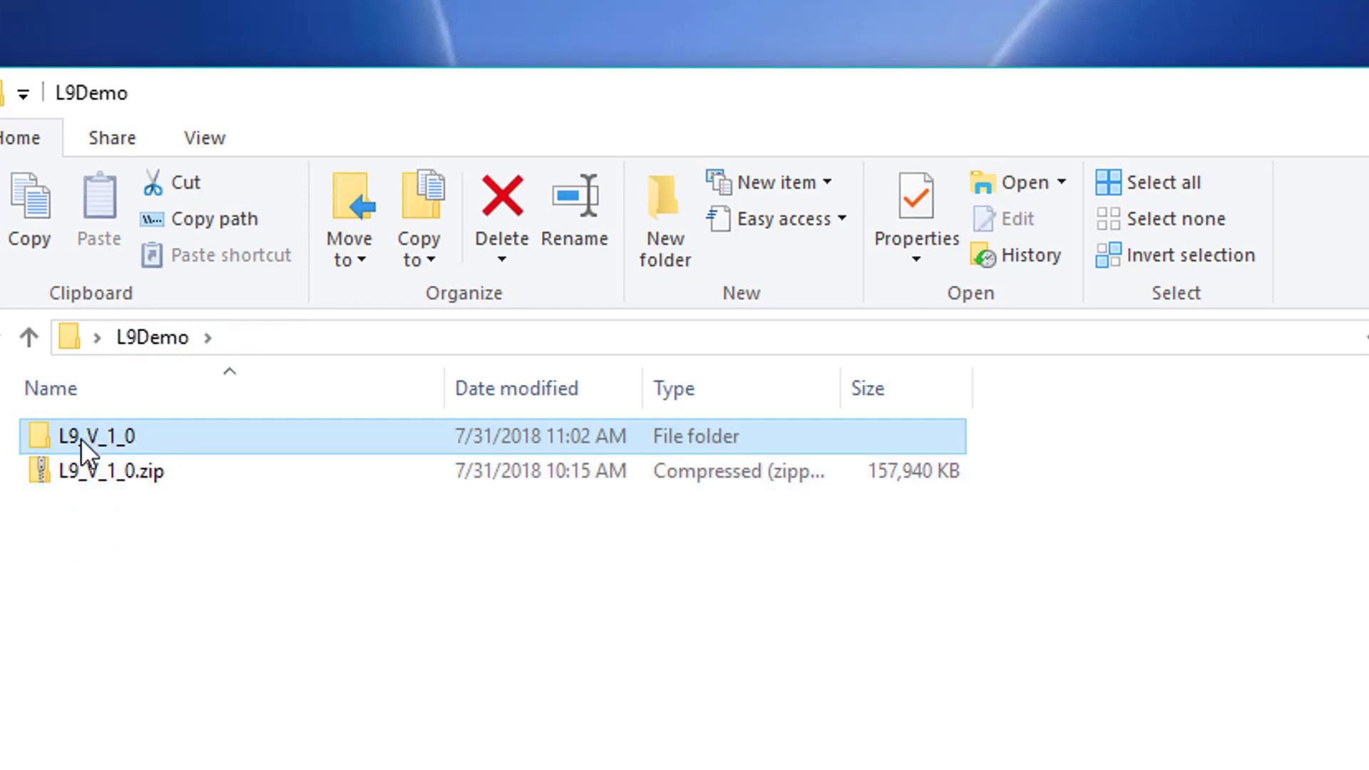
pyautogui.moveTo(80, 438)
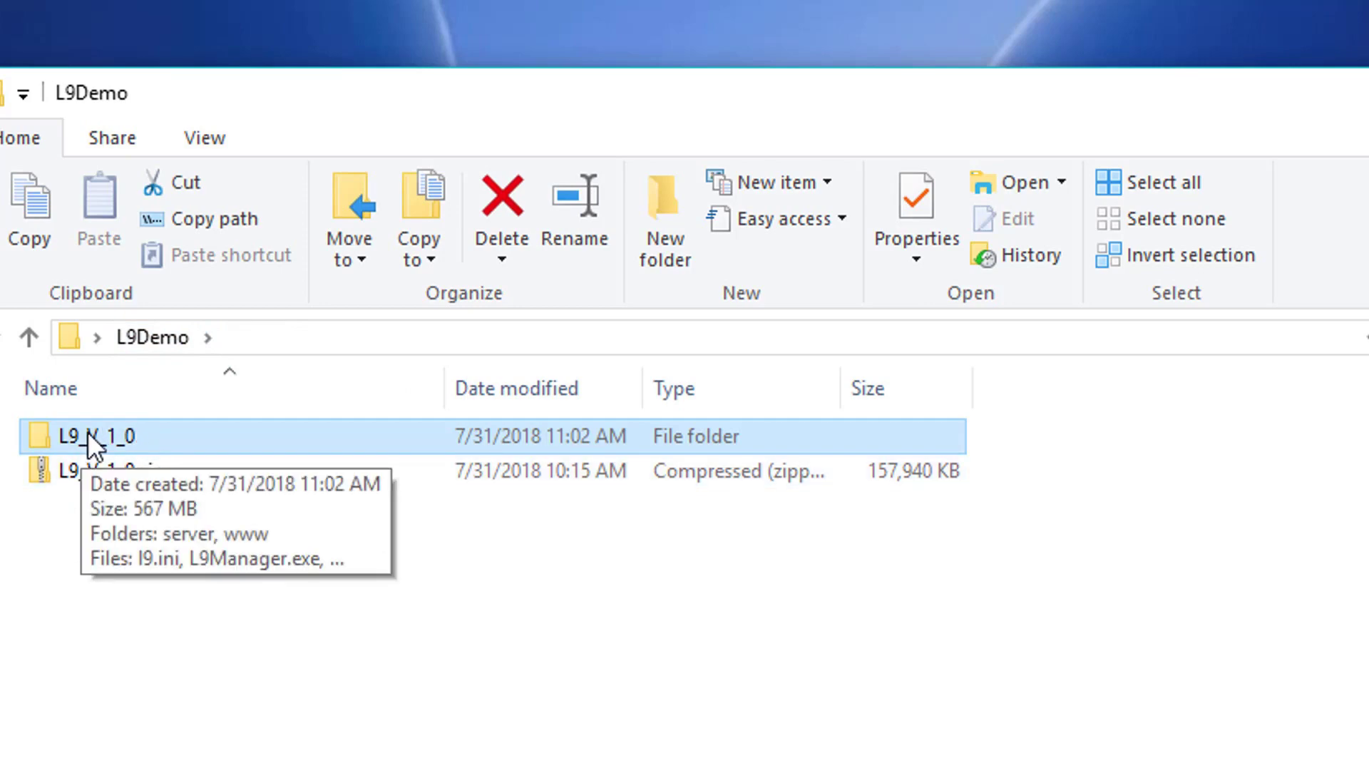
pyautogui.doubleClick(88, 436)
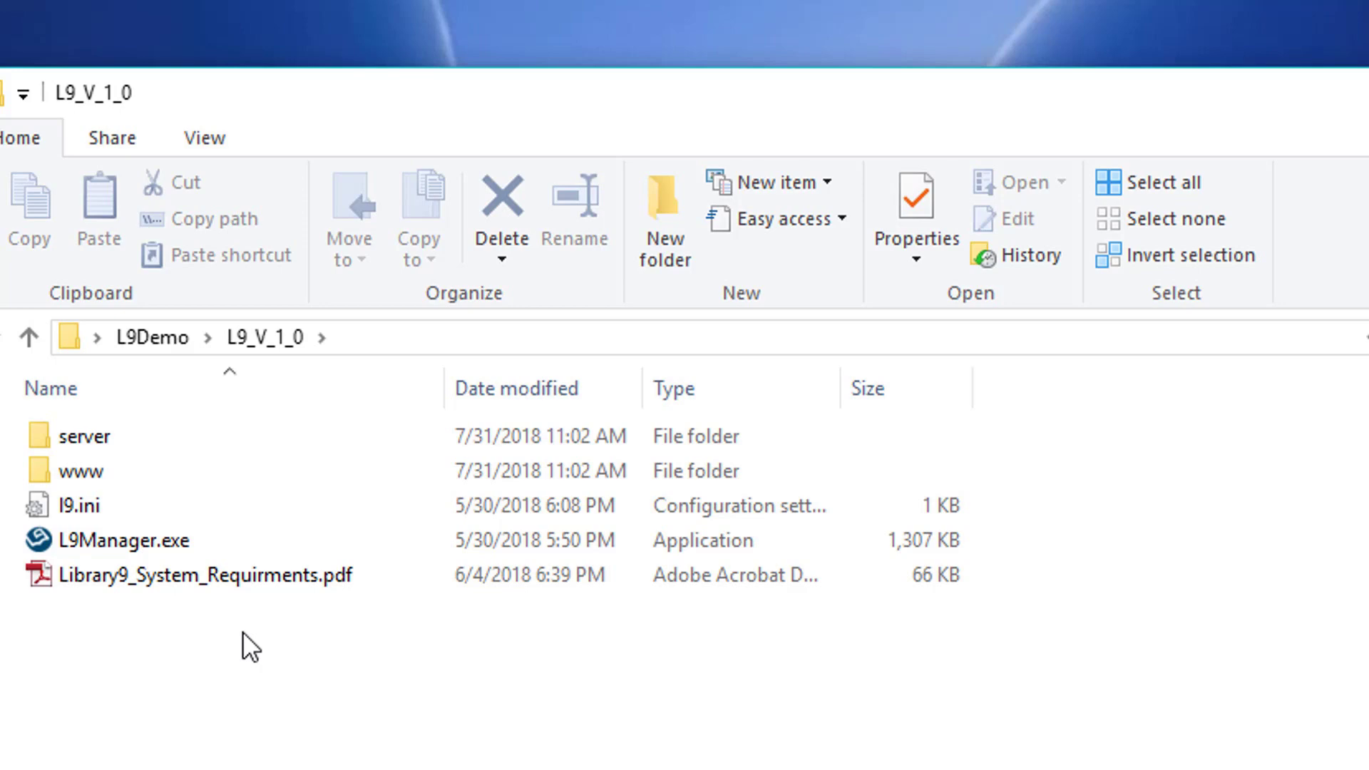
pyautogui.doubleClick(101, 539)
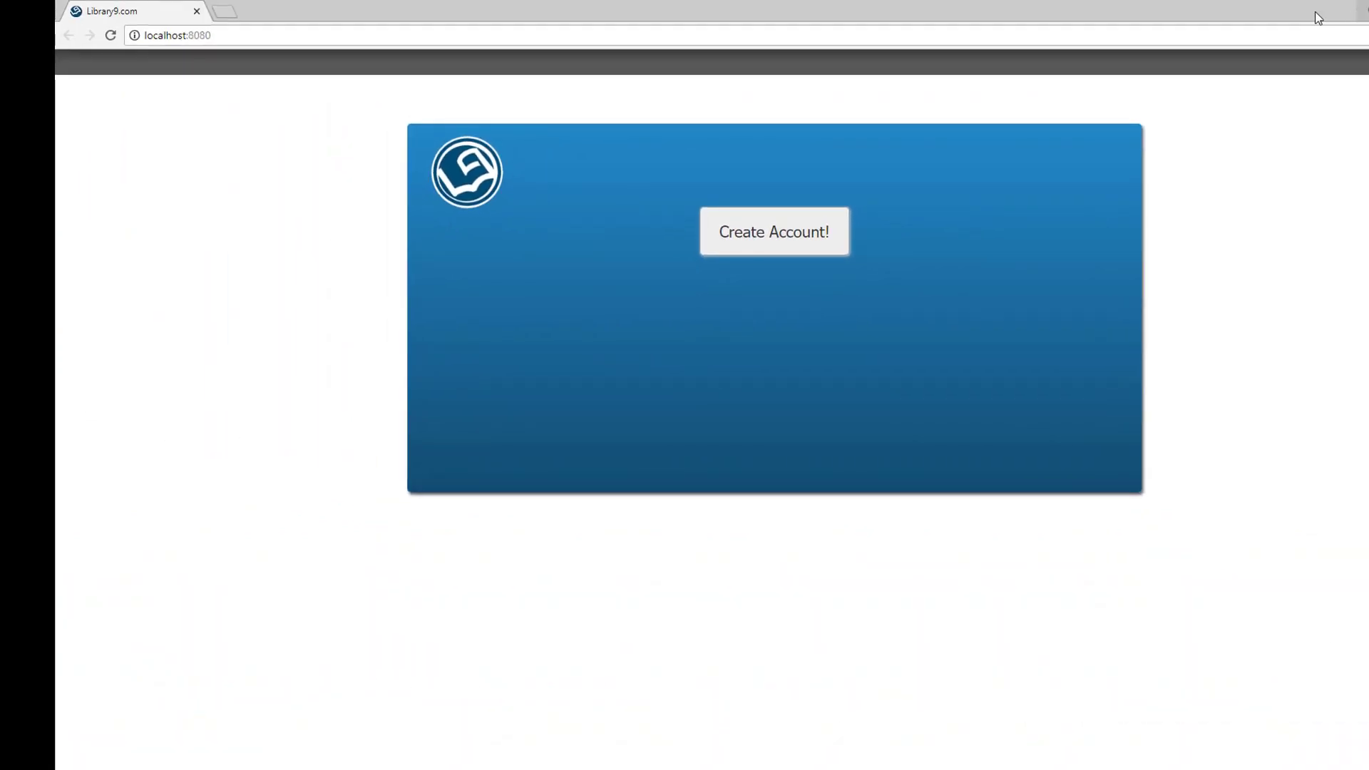
# Start a new account with company name Nine Dot Connects and the saved name, email and user name
pyautogui.click(763, 243)
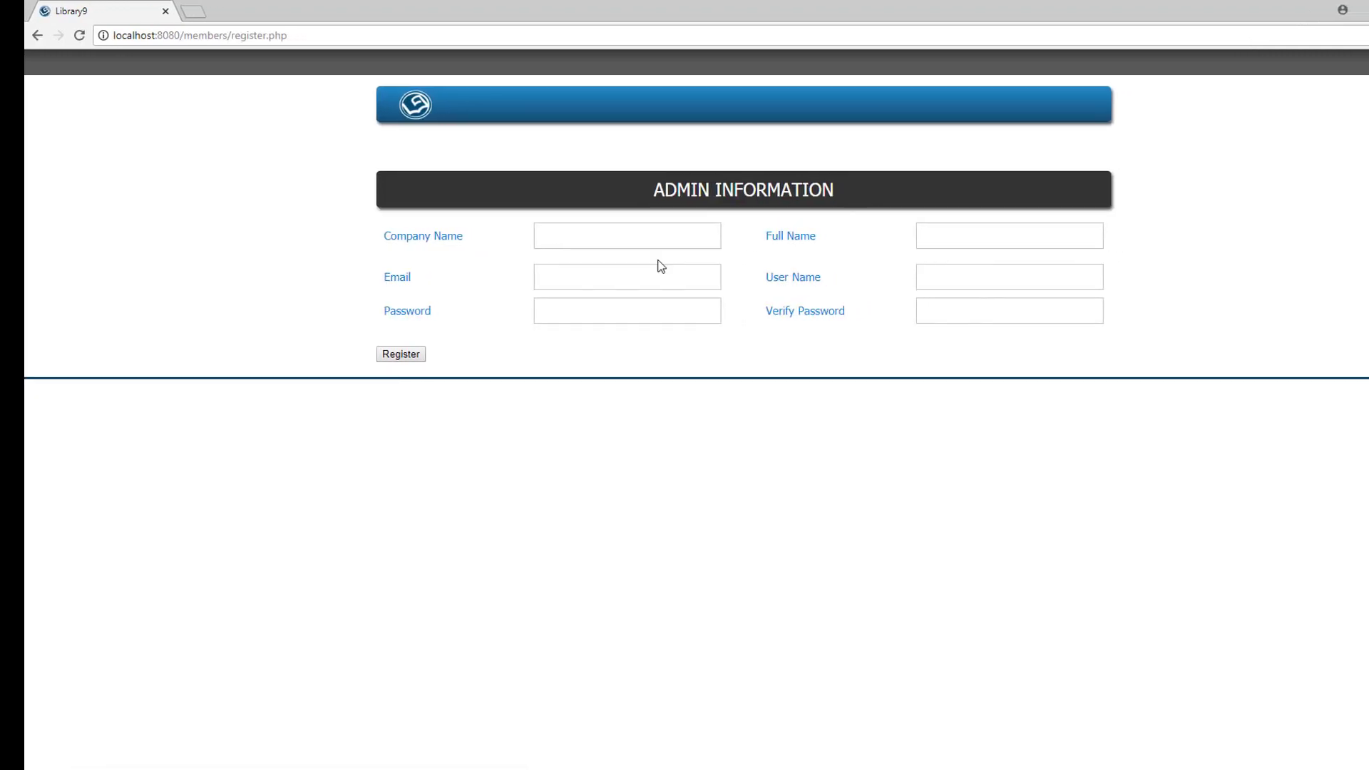
pyautogui.click(653, 235)
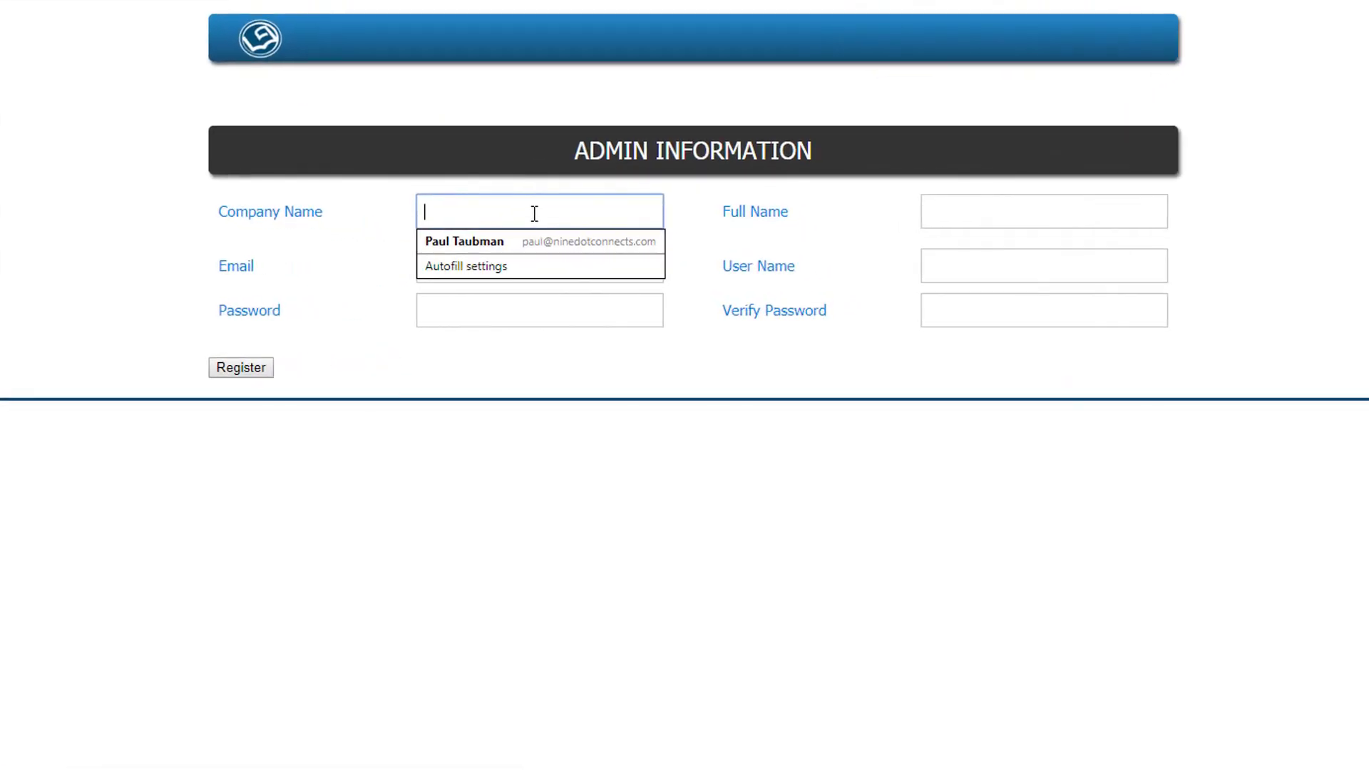
pyautogui.write('Nine Dot Connects')
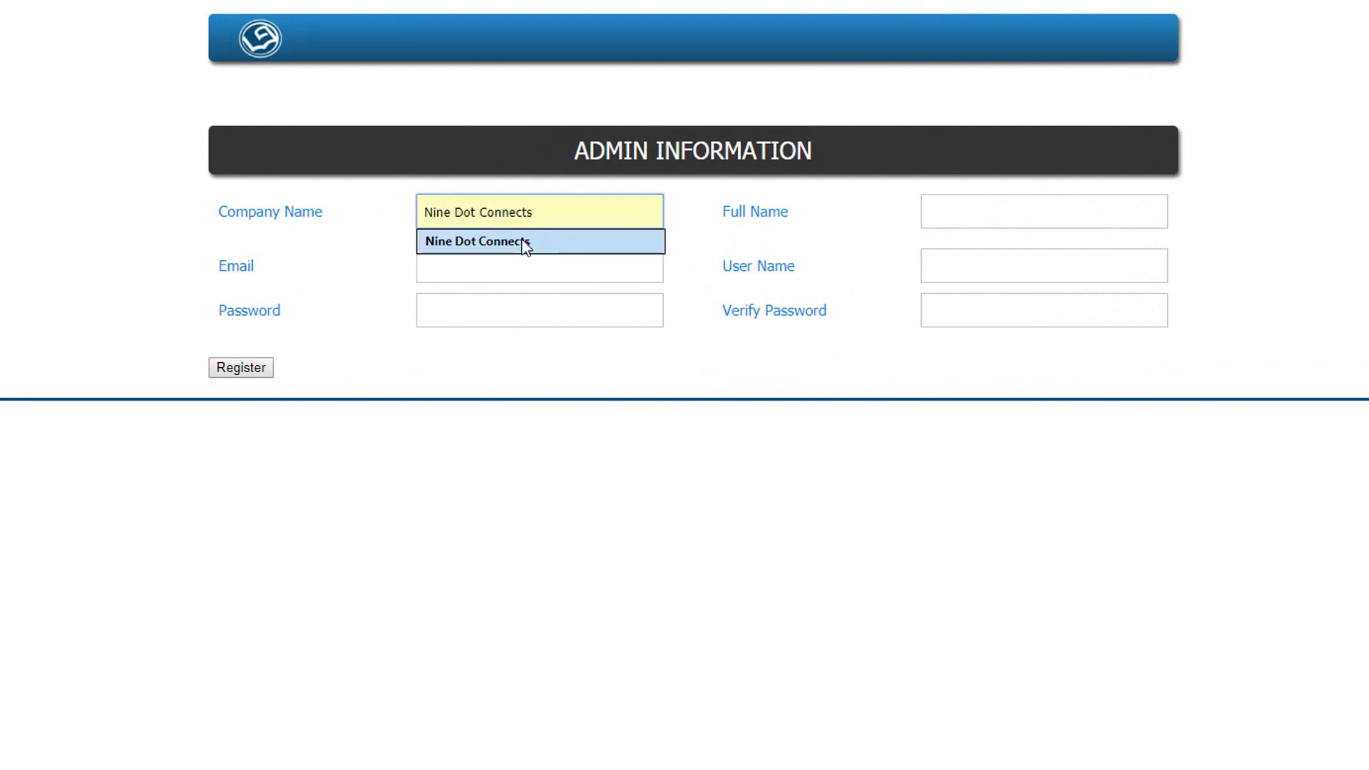
pyautogui.click(524, 243)
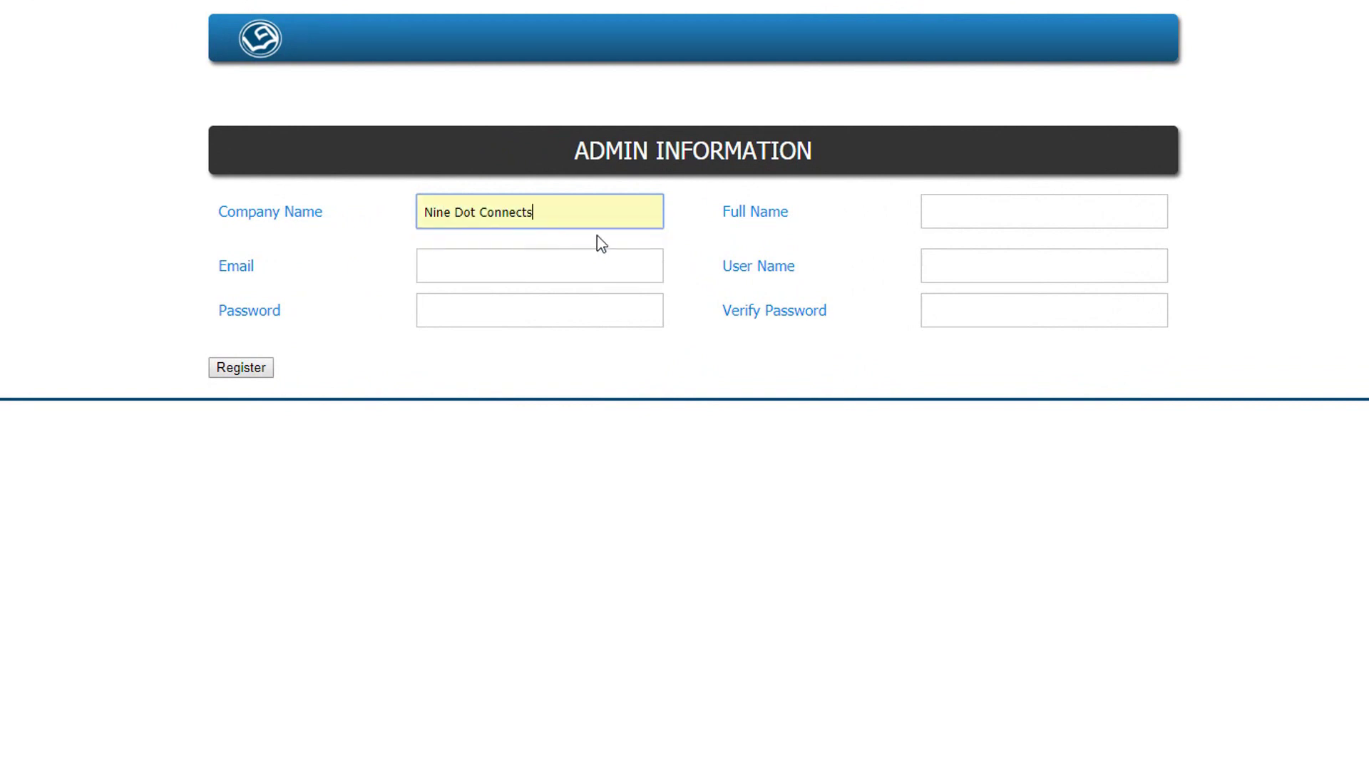
pyautogui.click(951, 210)
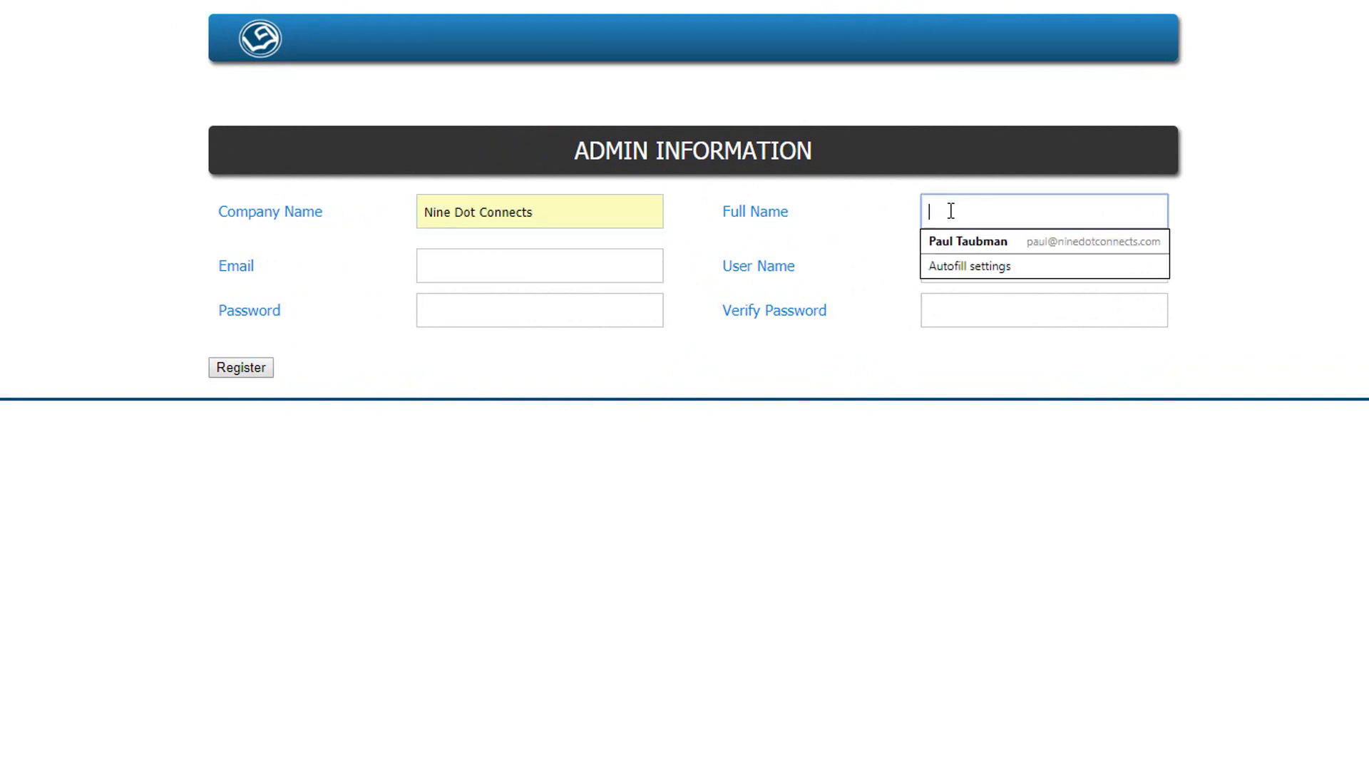
pyautogui.click(965, 242)
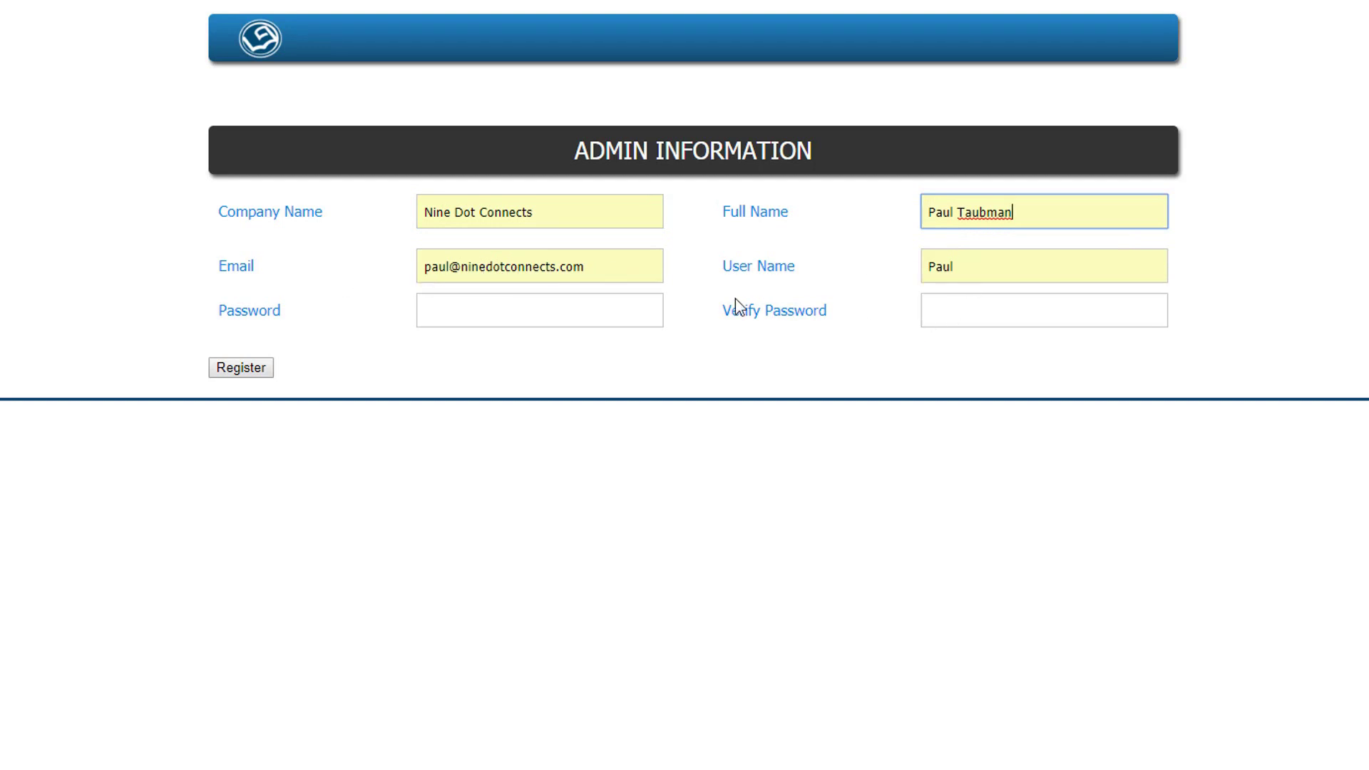
# Enter and confirm the password, then register the admin account
pyautogui.click(472, 316)
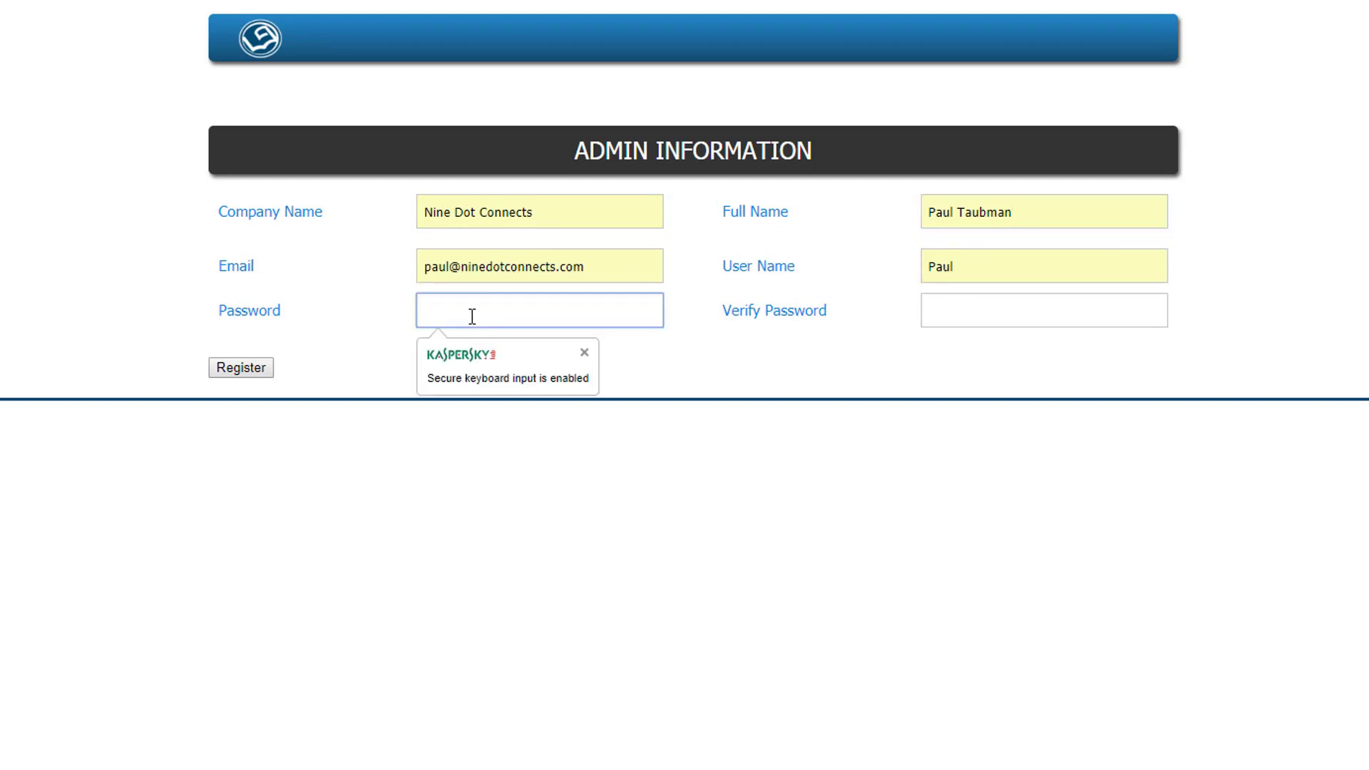
pyautogui.write('*****')
pyautogui.click(998, 314)
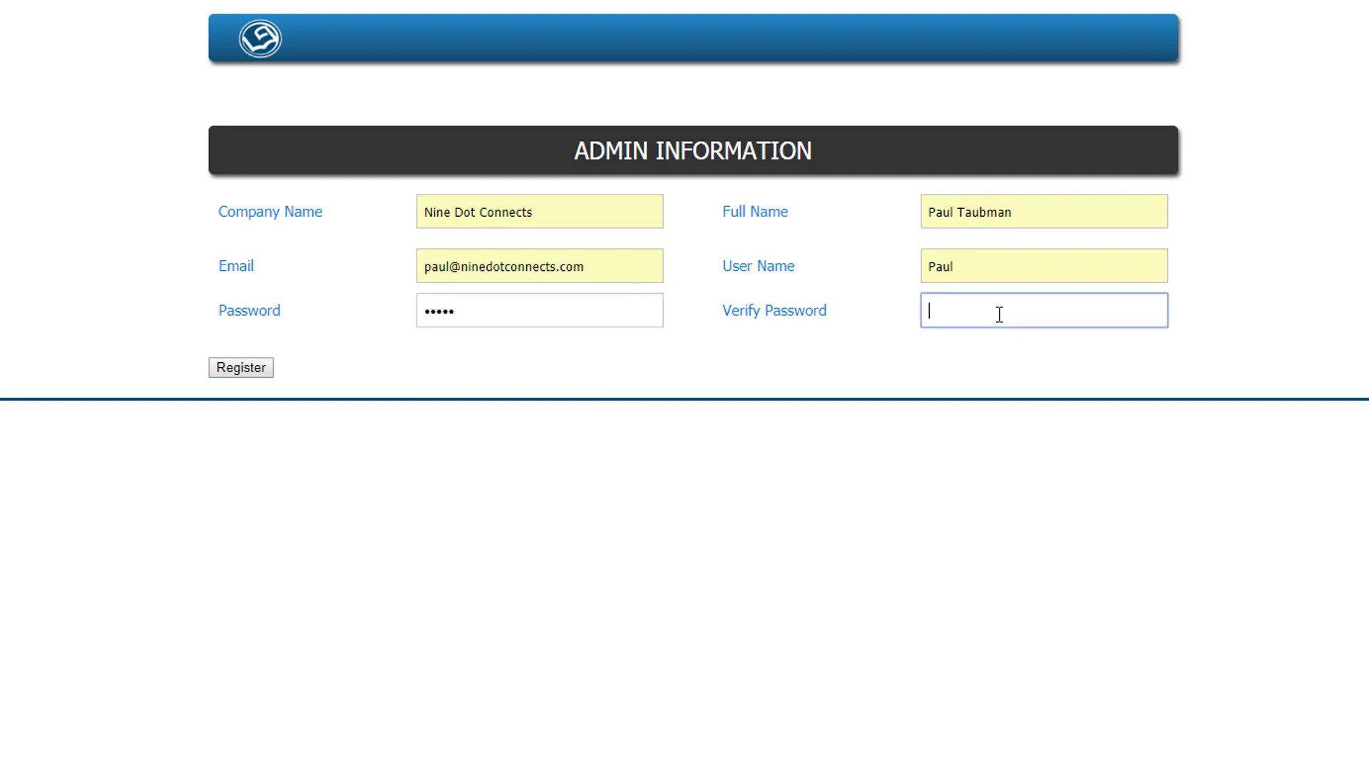
pyautogui.write('*****')
pyautogui.click(222, 370)
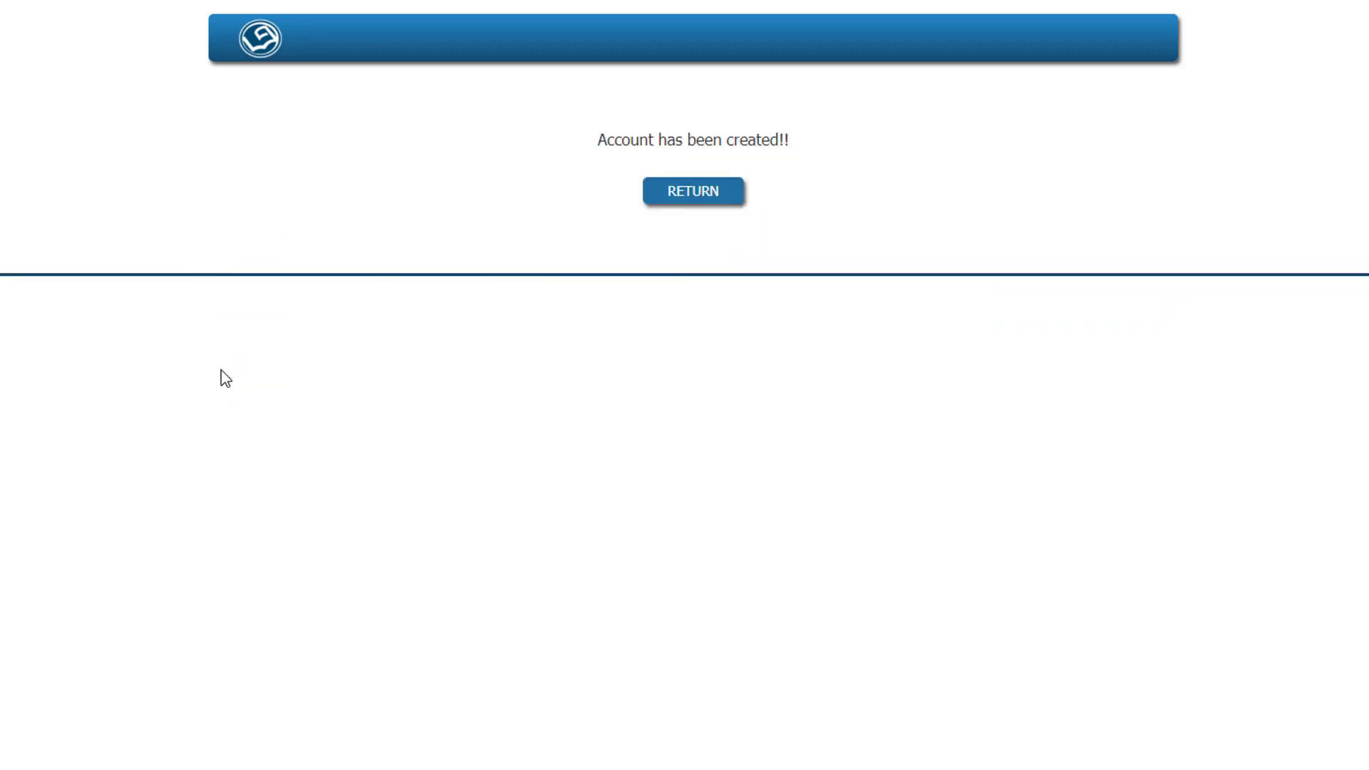
# Go back to the login page and log in with the admin user name
pyautogui.click(682, 197)
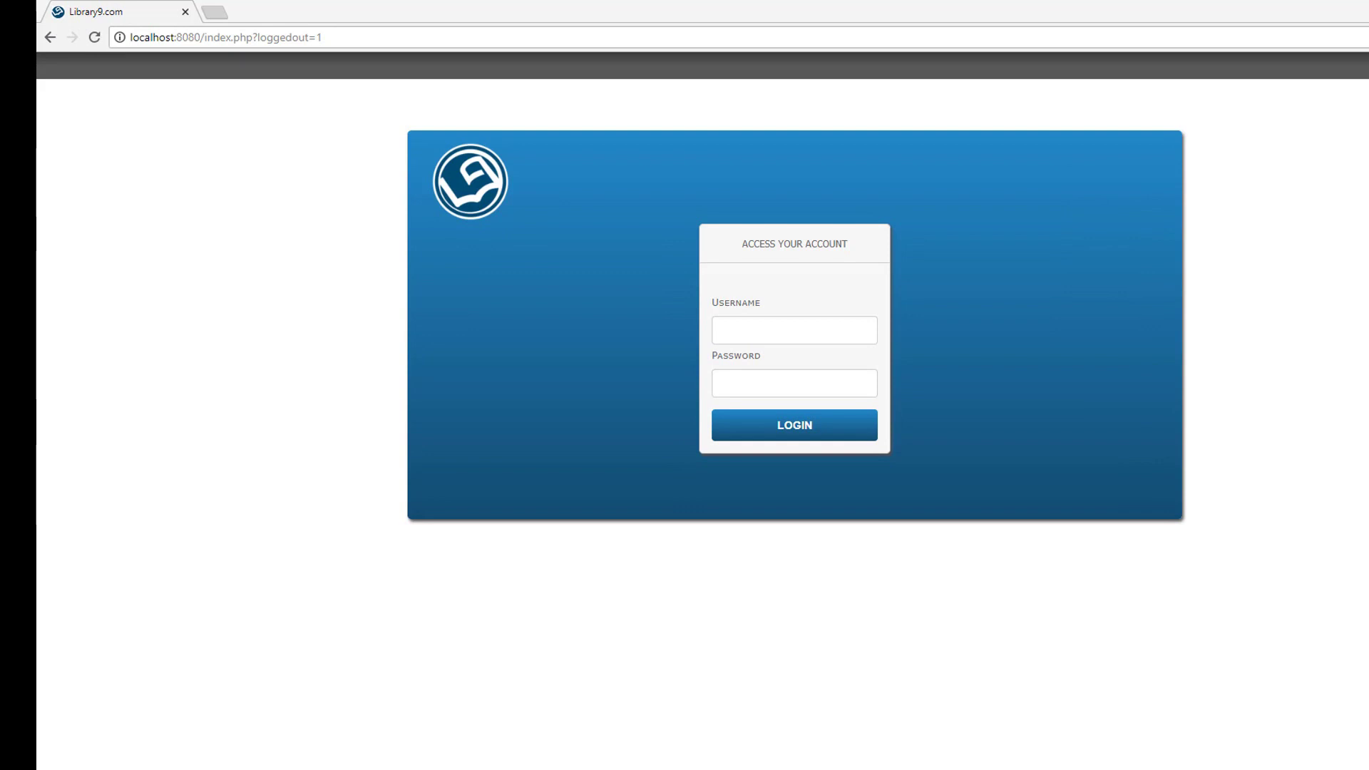
pyautogui.click(754, 328)
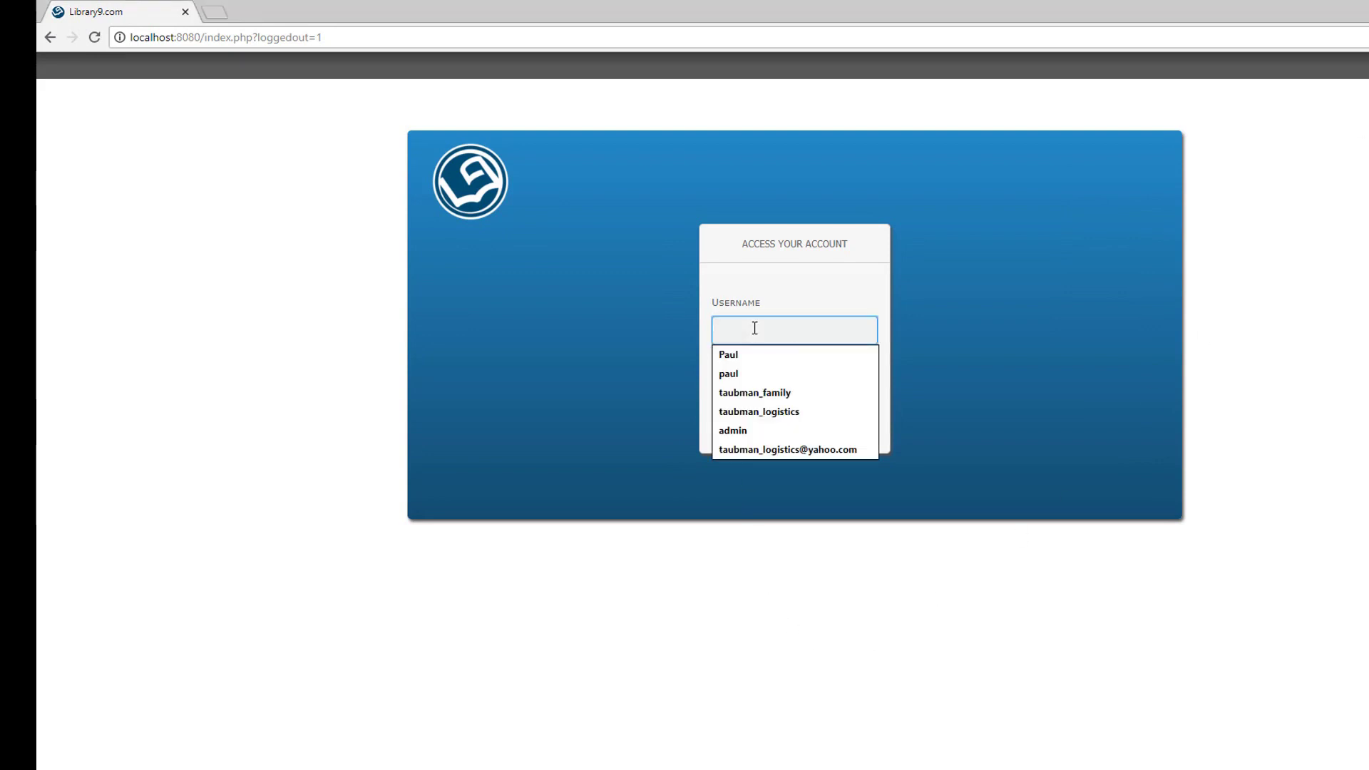
pyautogui.write('Pa')
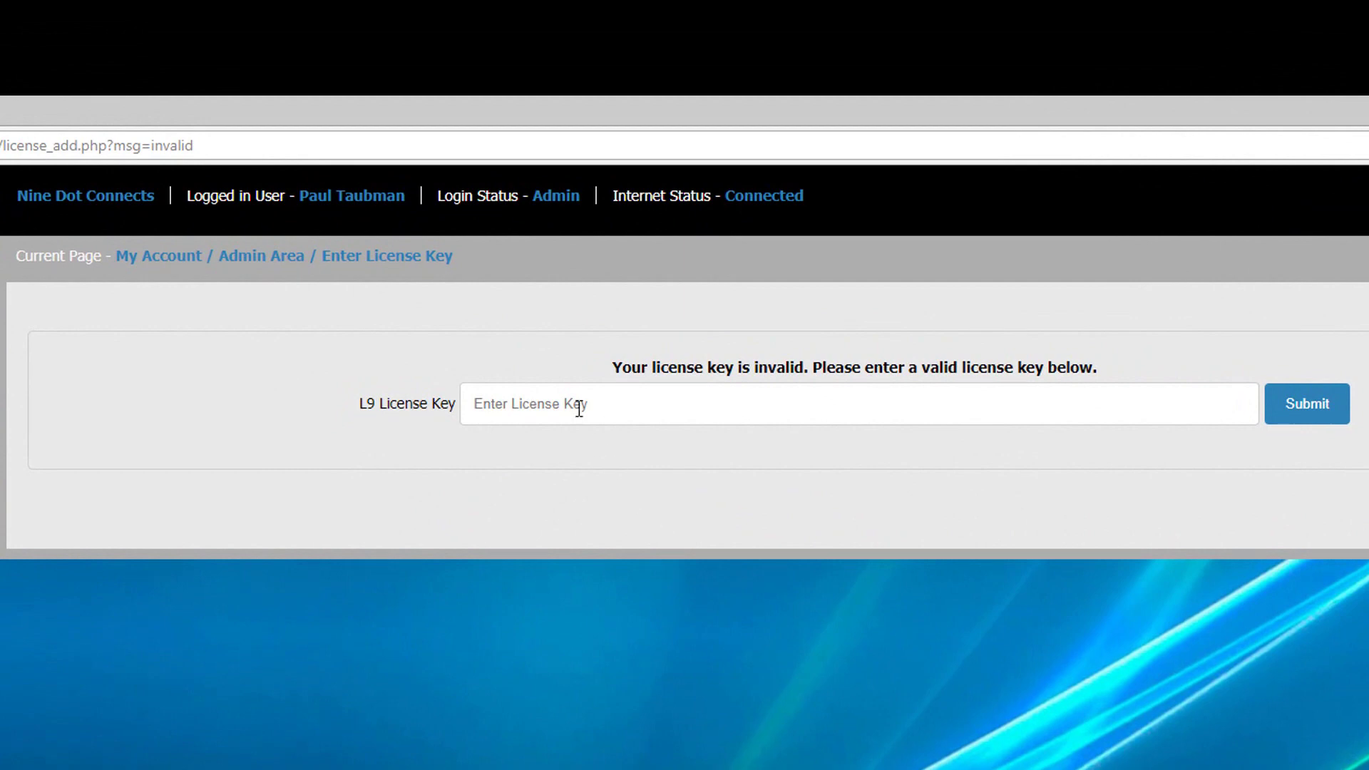
# Paste the copied L9 license key into its field, submit it, and leave for the Parts Library
pyautogui.click(617, 402)
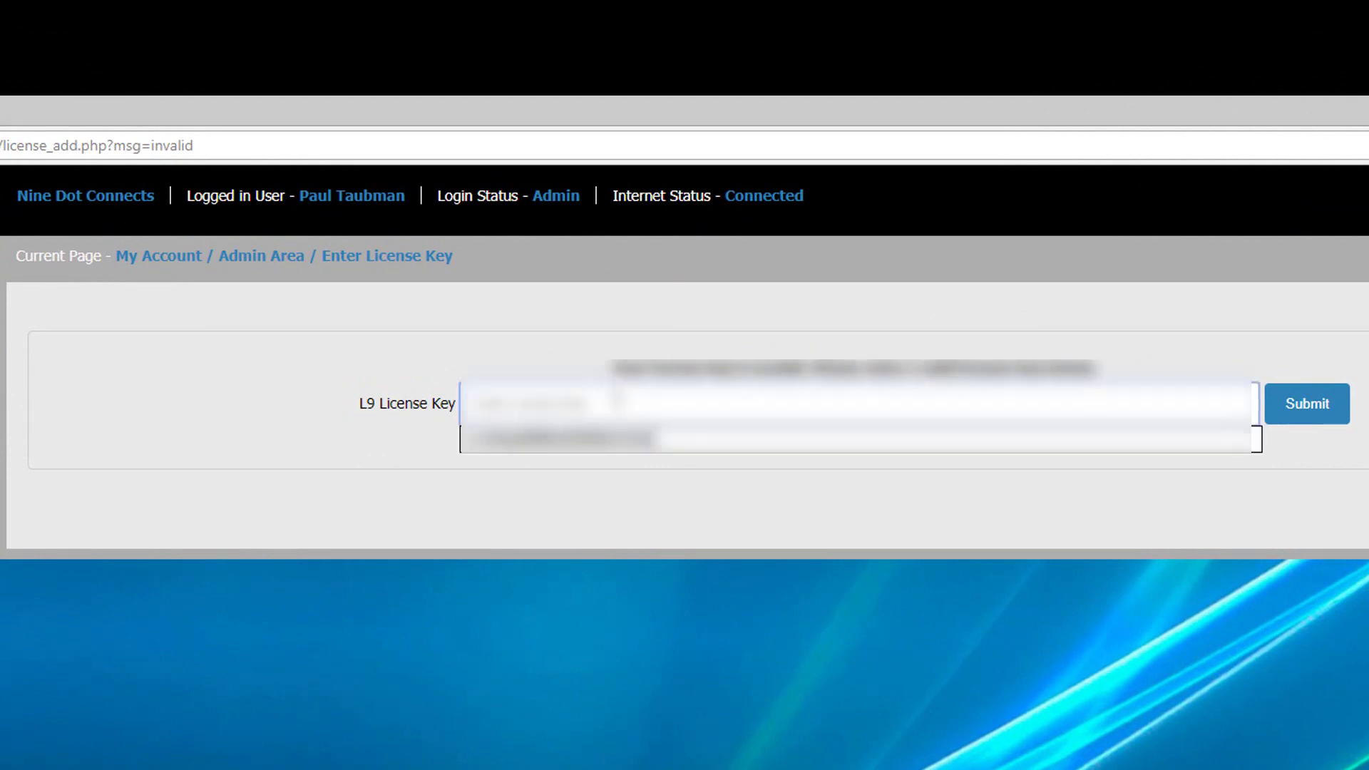
pyautogui.rightClick(612, 413)
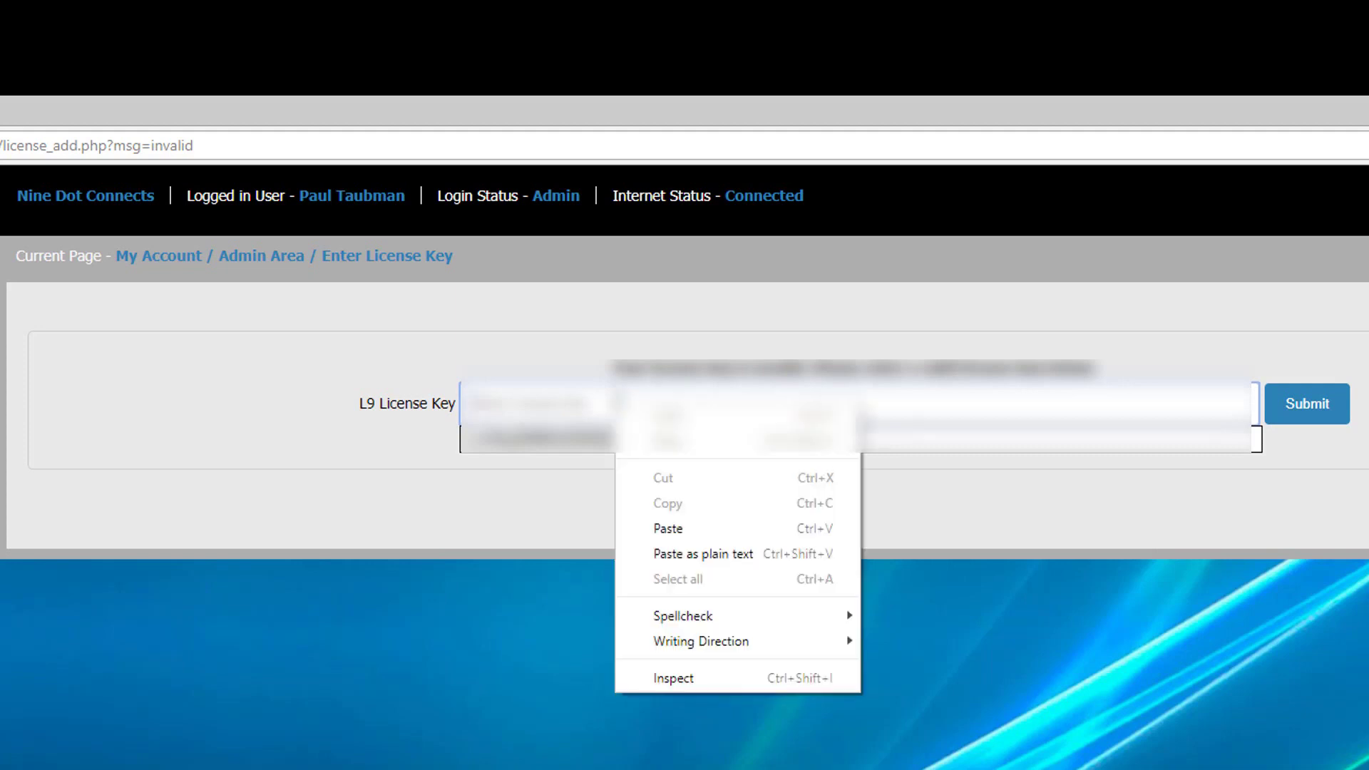
pyautogui.click(655, 529)
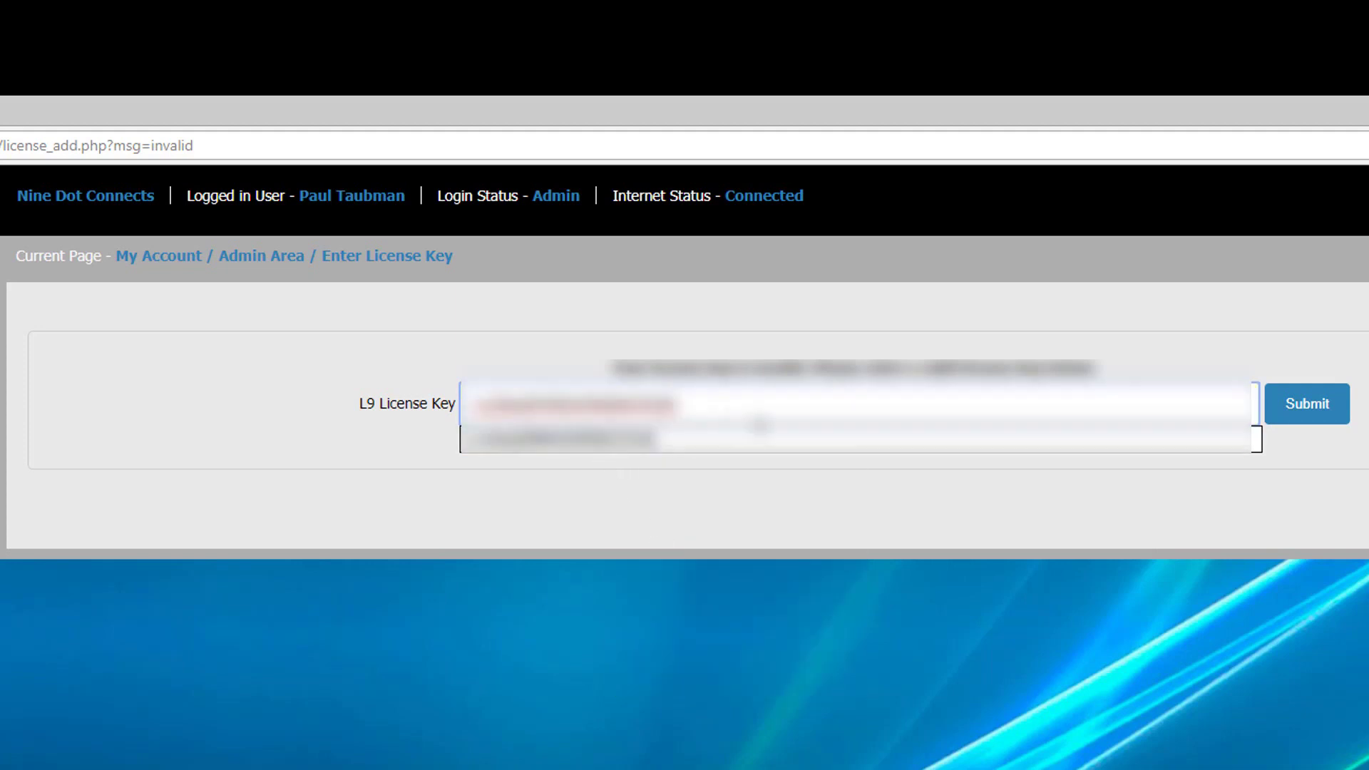
pyautogui.click(1304, 401)
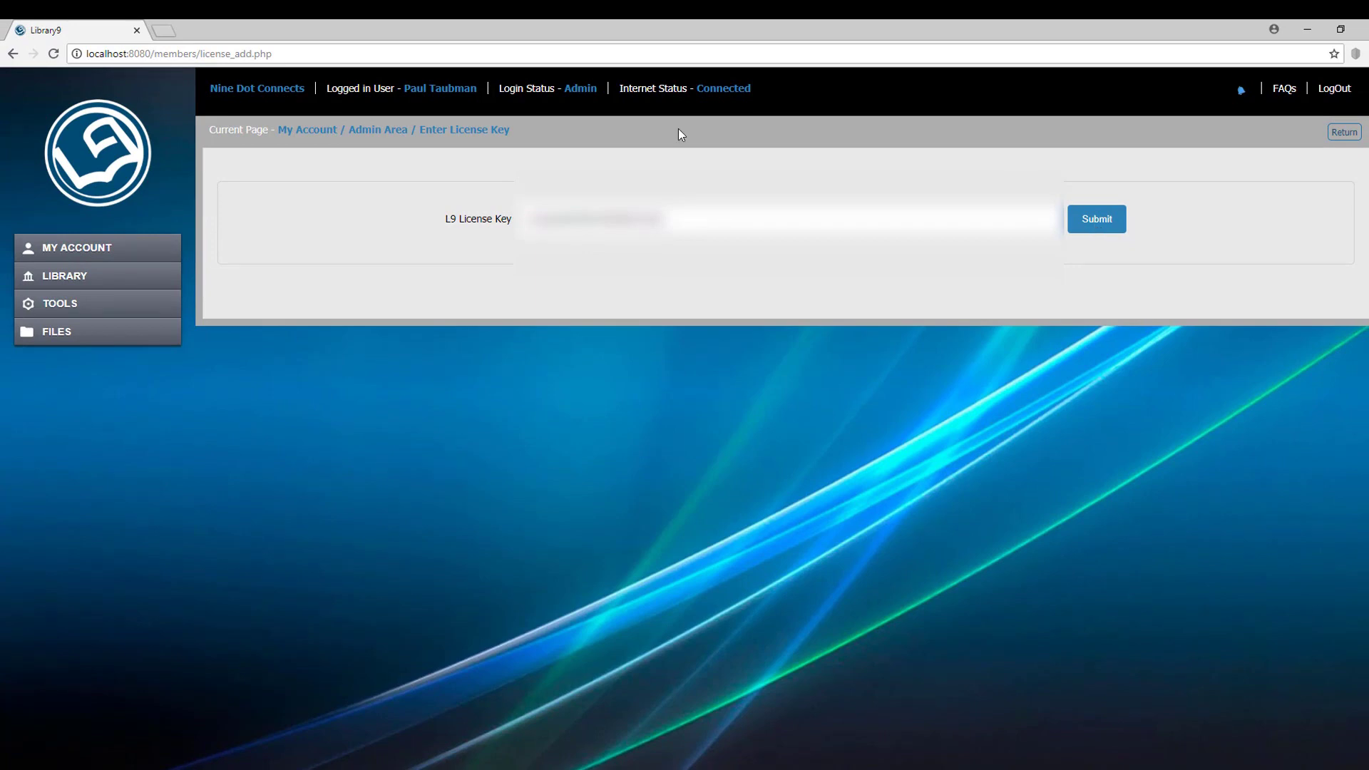
pyautogui.click(81, 134)
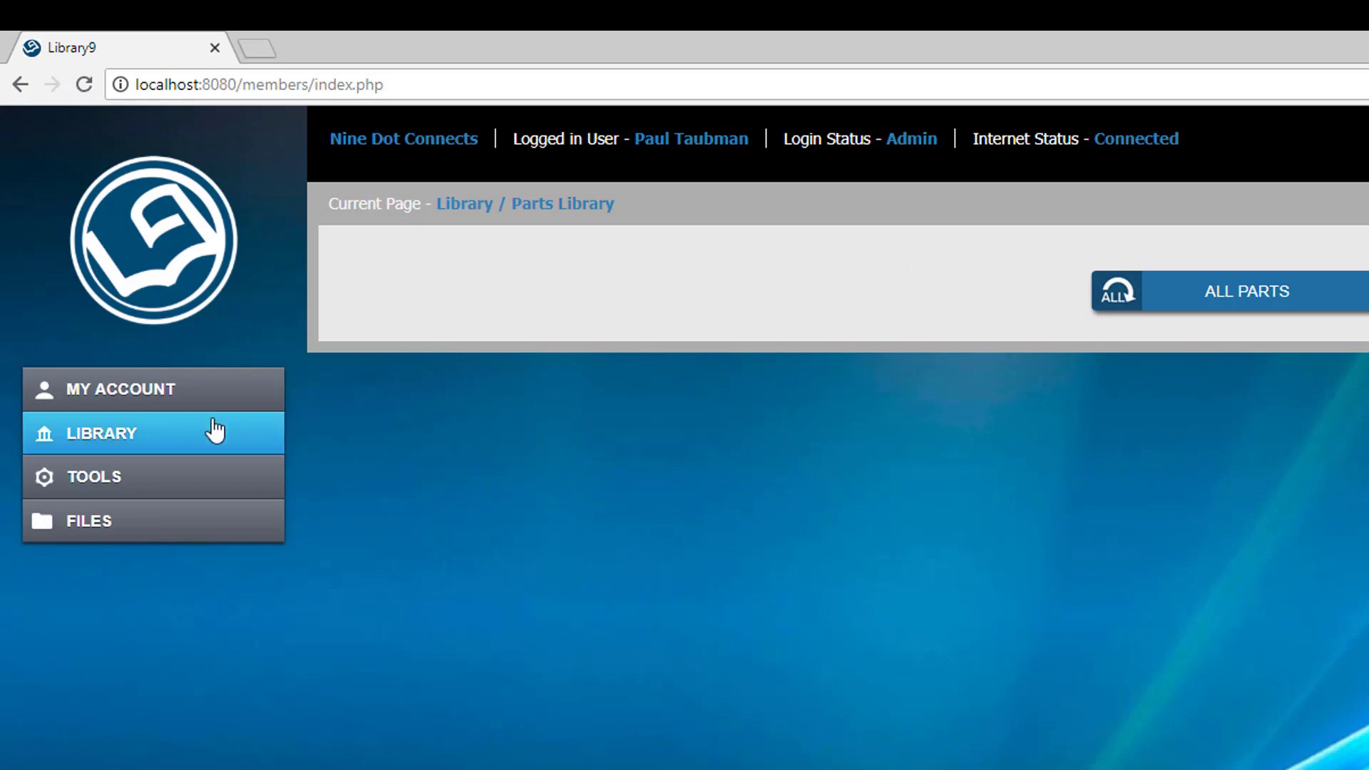
# Expand the MY ACCOUNT section of the navigation
pyautogui.click(147, 397)
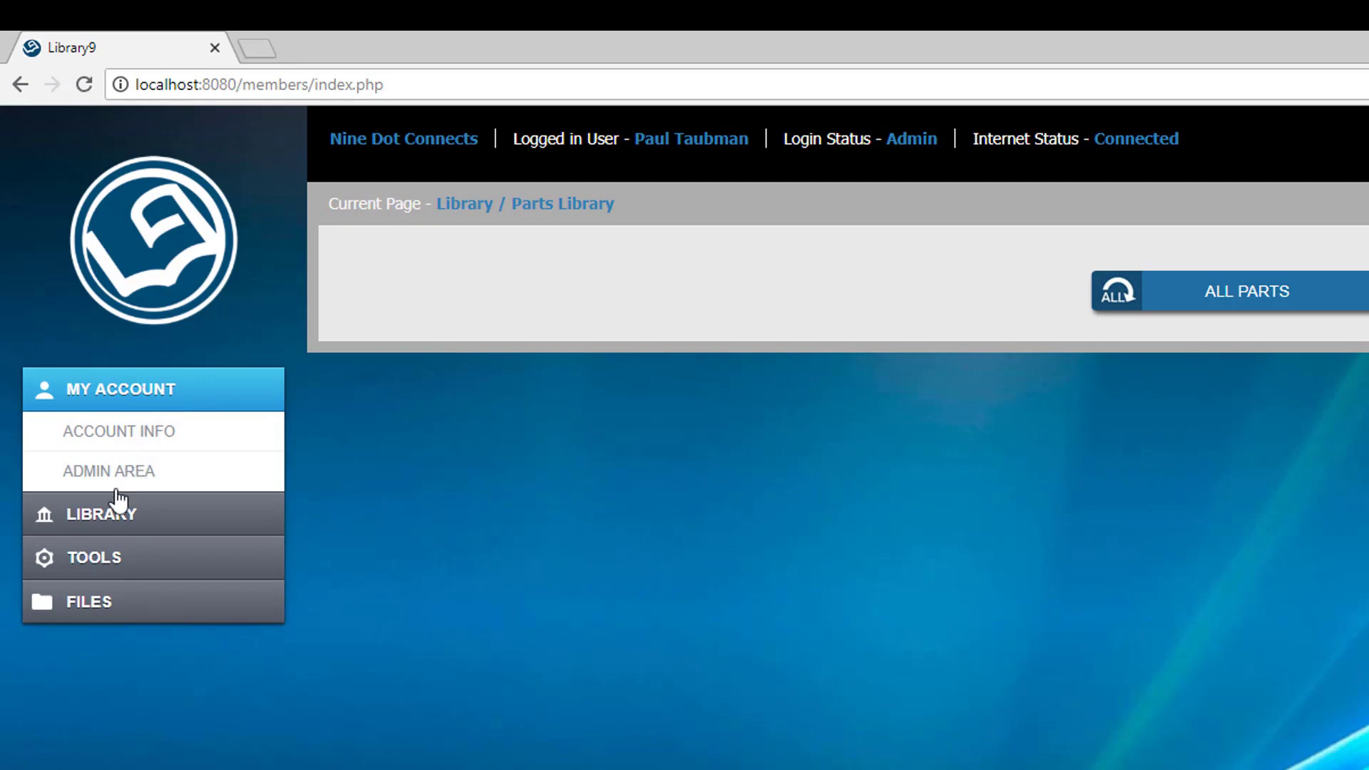
pyautogui.click(191, 434)
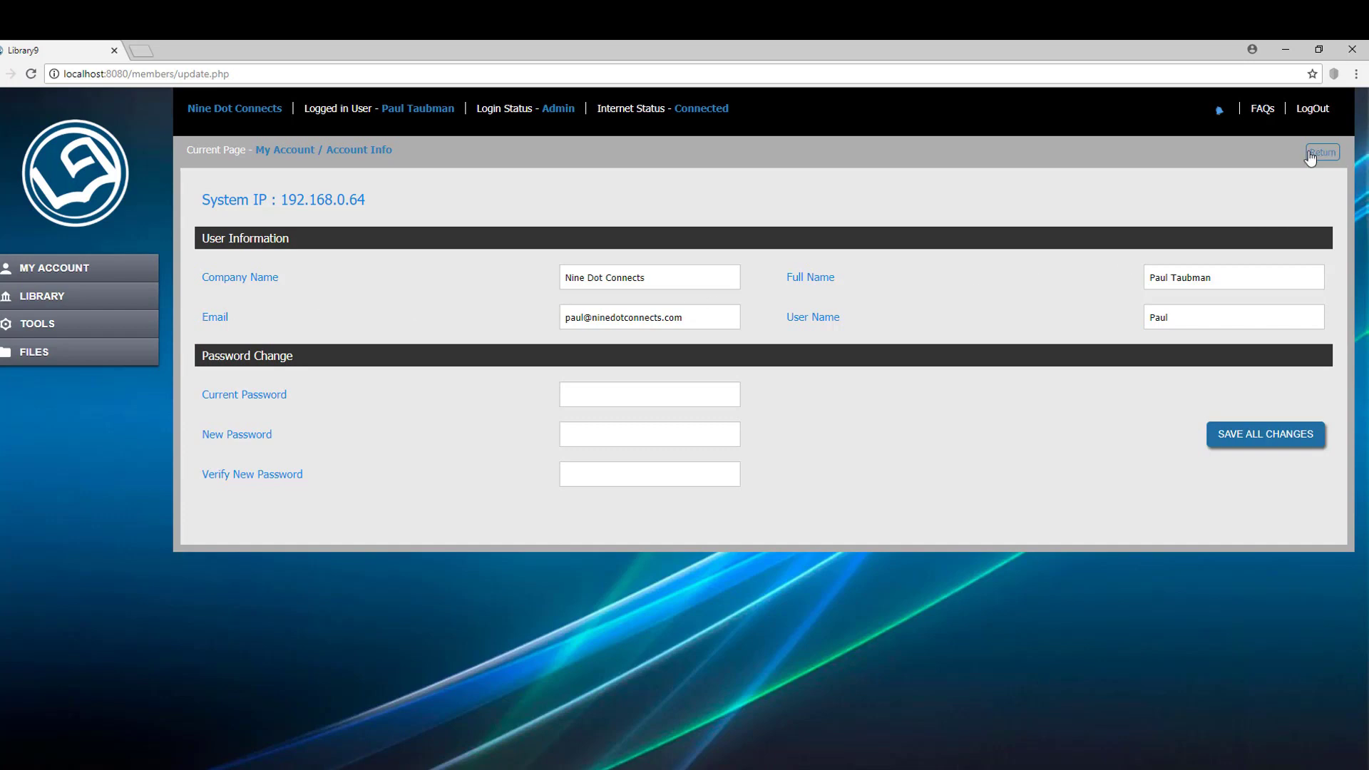
pyautogui.click(1327, 156)
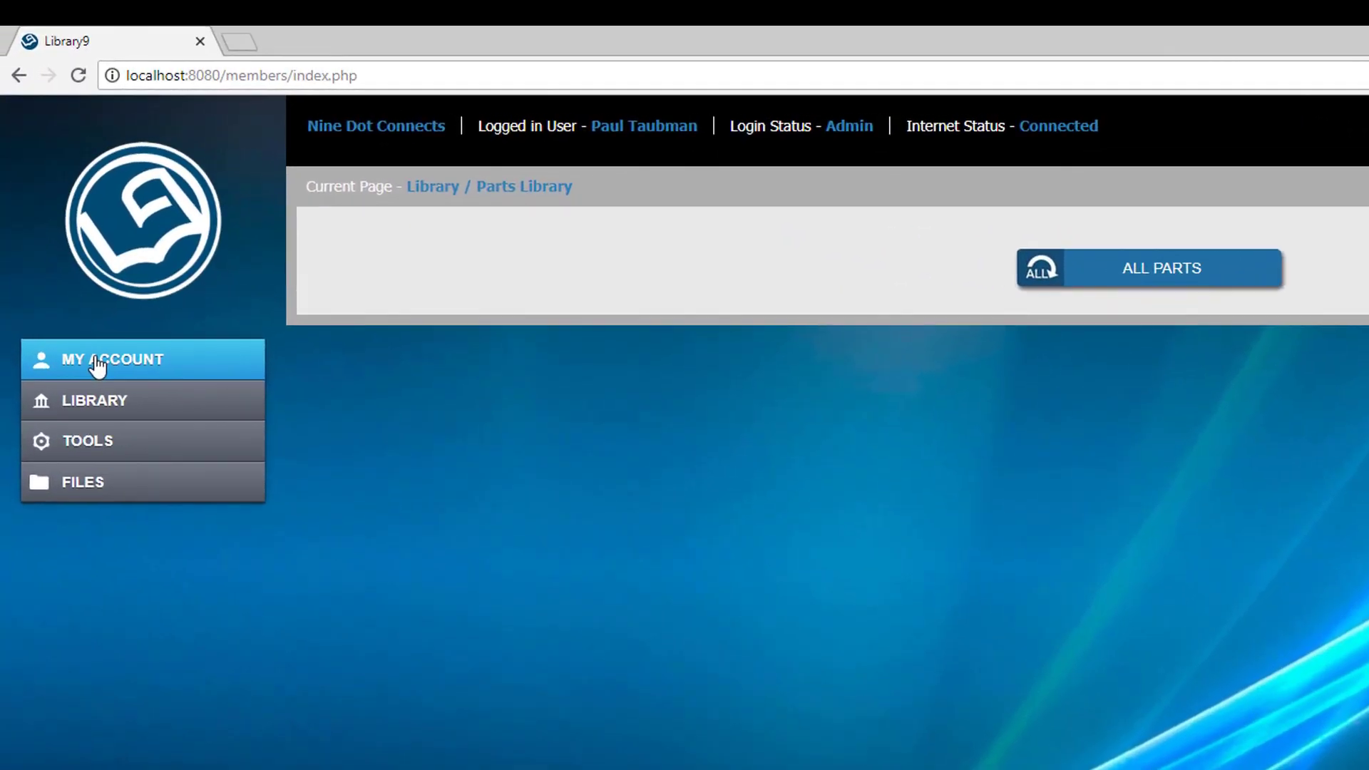
# Go through MY ACCOUNT, ADMIN AREA and SYSTEM MANAGEMENT to the System Updates page
pyautogui.click(44, 272)
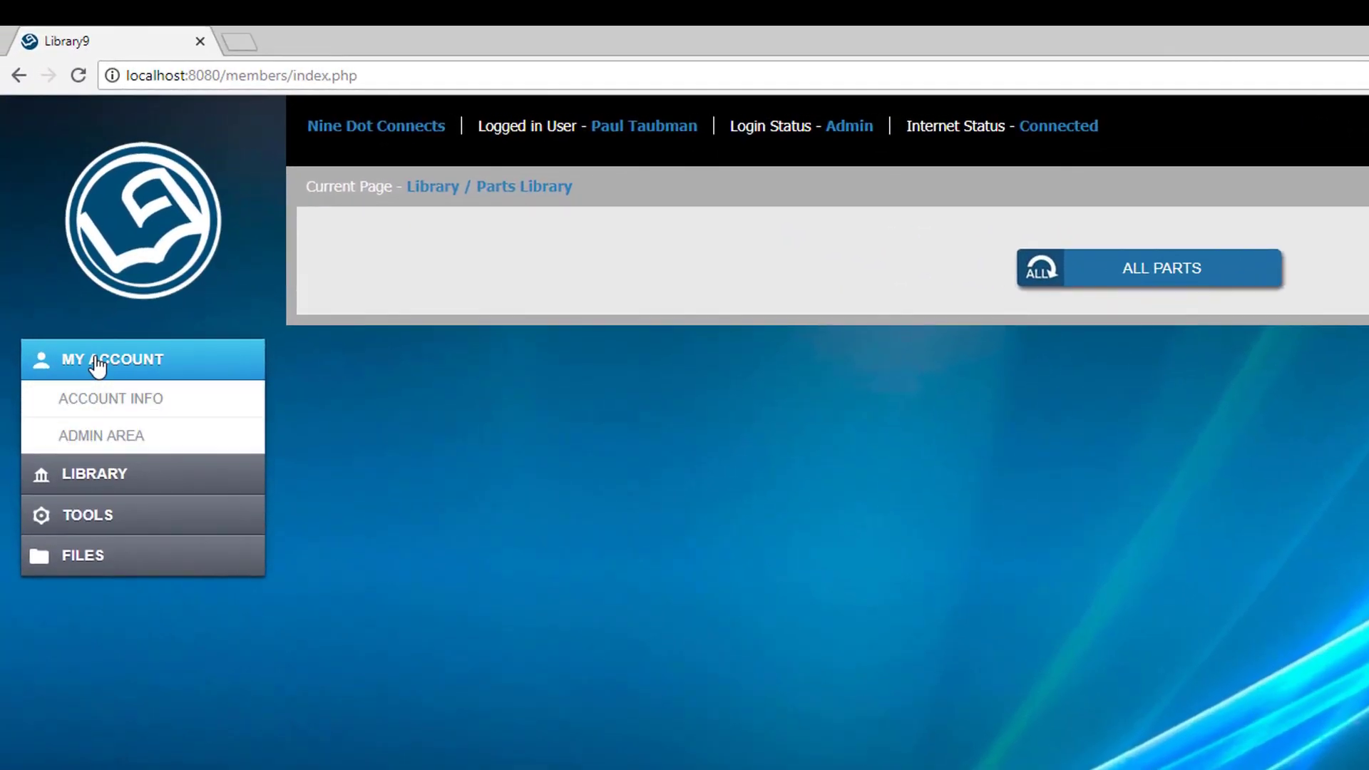
pyautogui.click(94, 438)
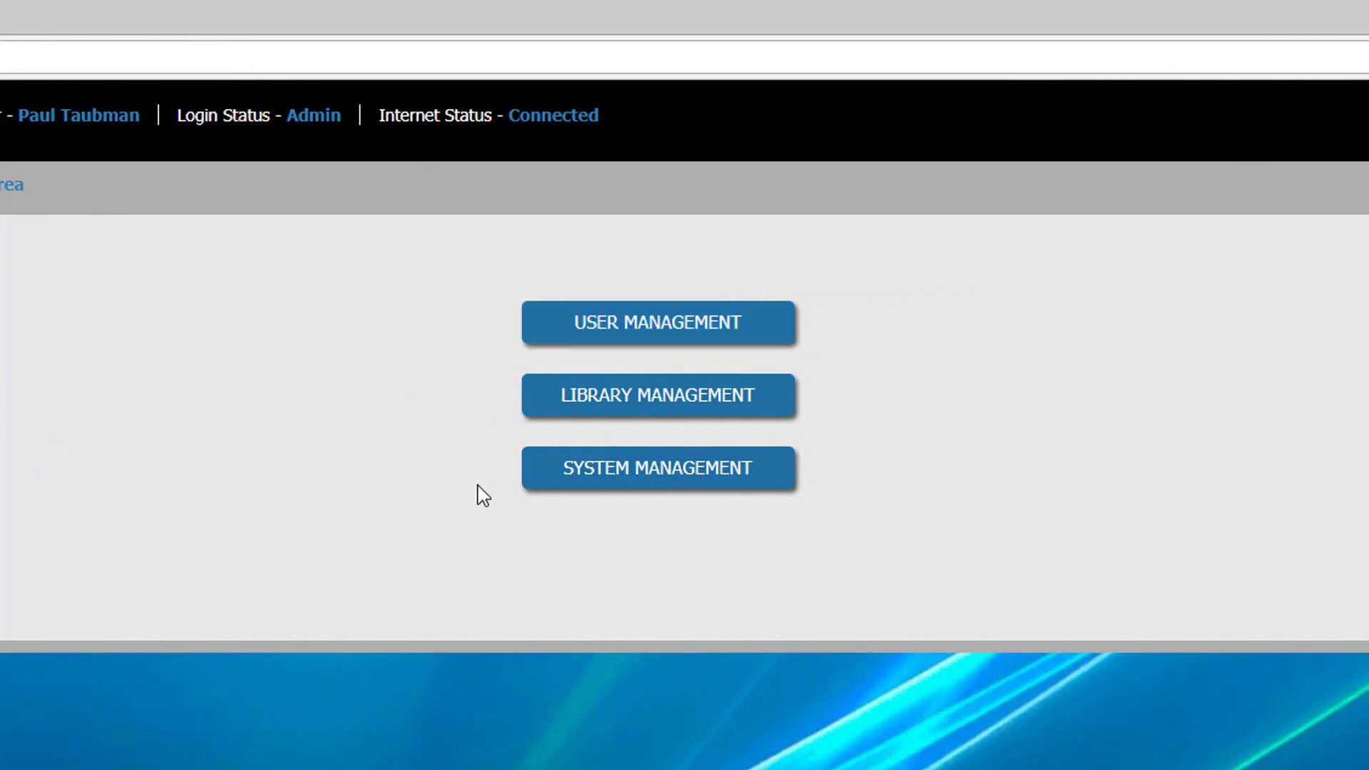
pyautogui.click(601, 476)
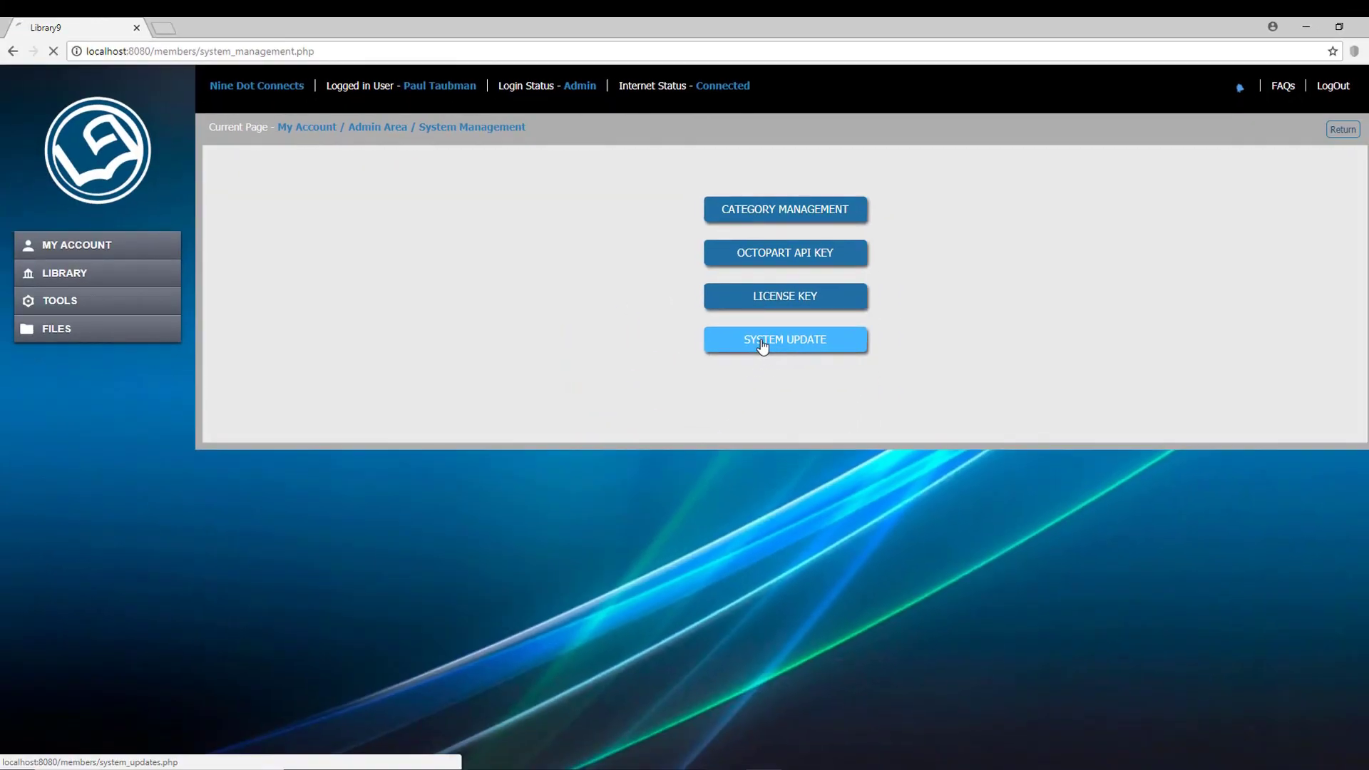
pyautogui.click(597, 557)
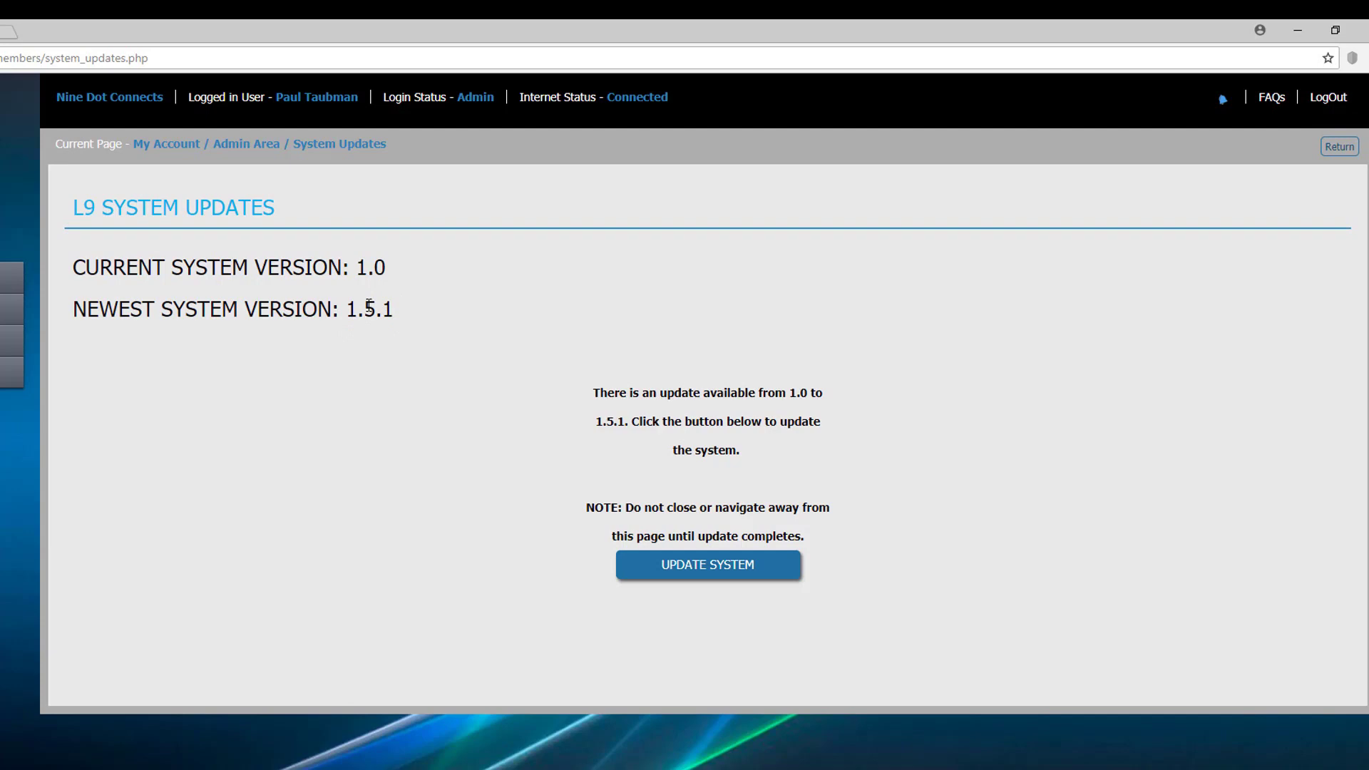
# Update the system from version 1.0 to 1.5.1 and dismiss the success alert
pyautogui.click(704, 567)
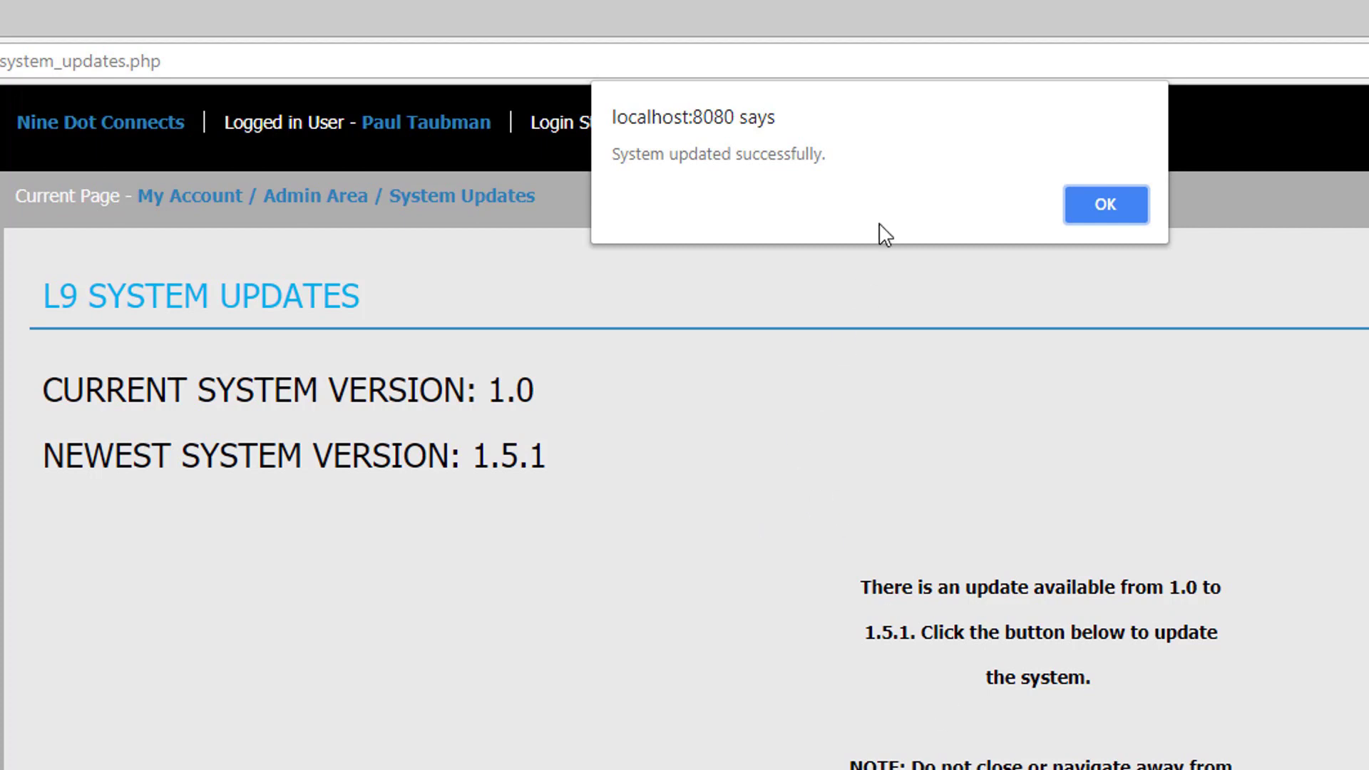
pyautogui.click(1115, 202)
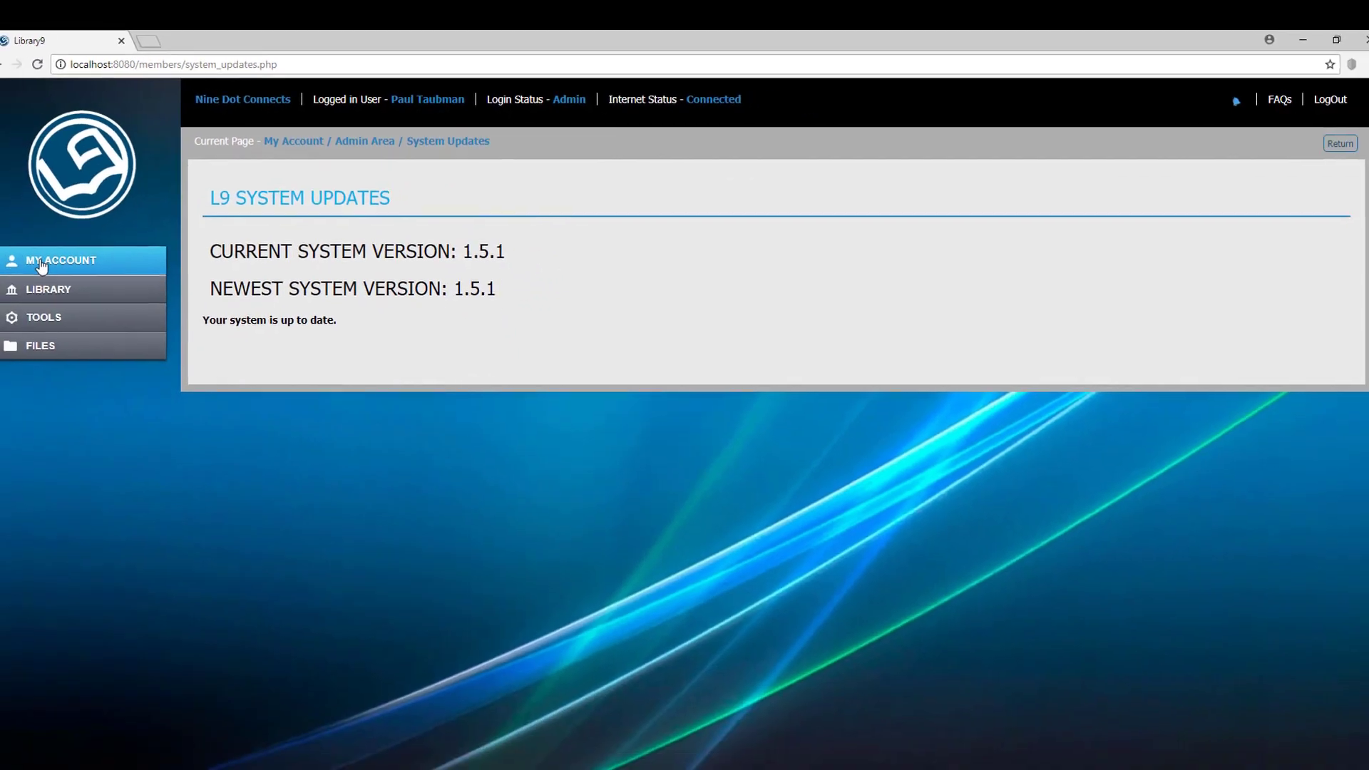
pyautogui.click(40, 261)
# Open the Set Octopart API Key form via ADMIN AREA and SYSTEM MANAGEMENT
pyautogui.click(40, 312)
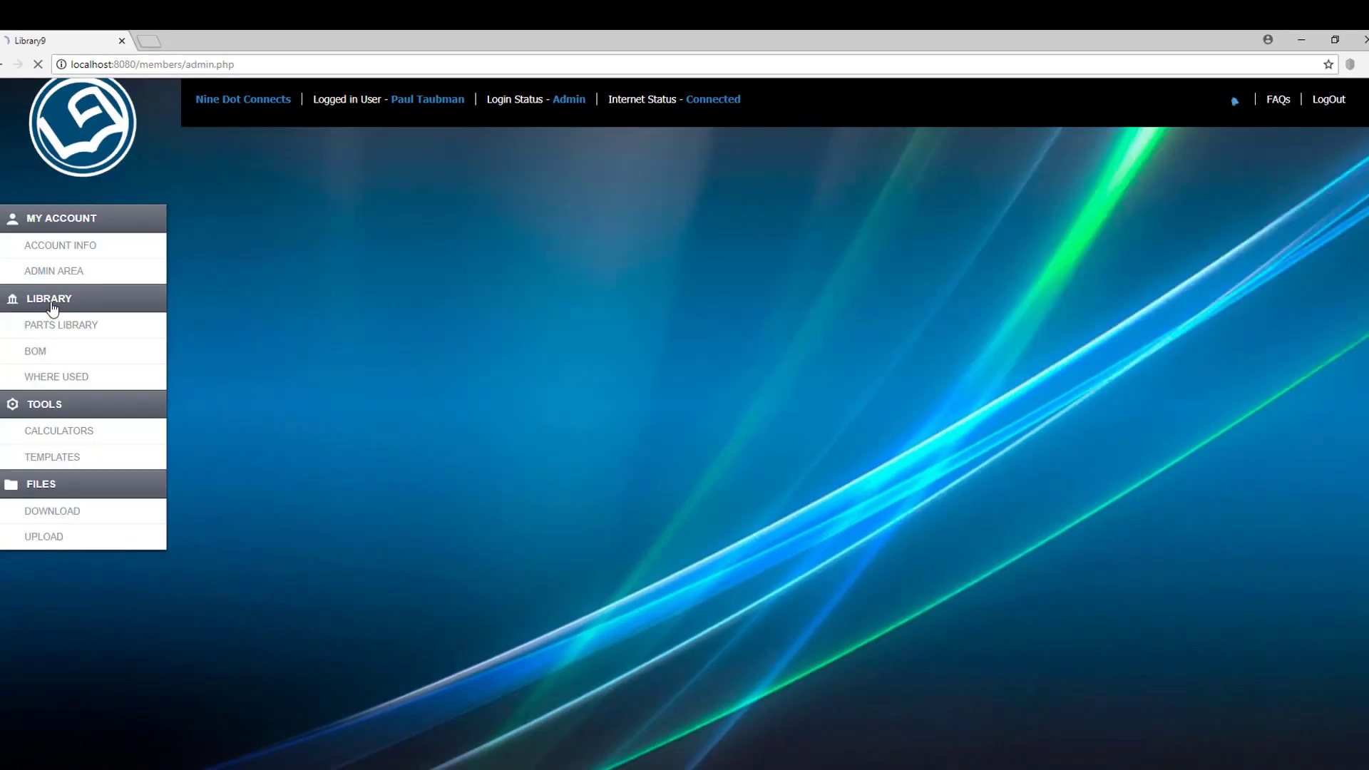
pyautogui.click(718, 314)
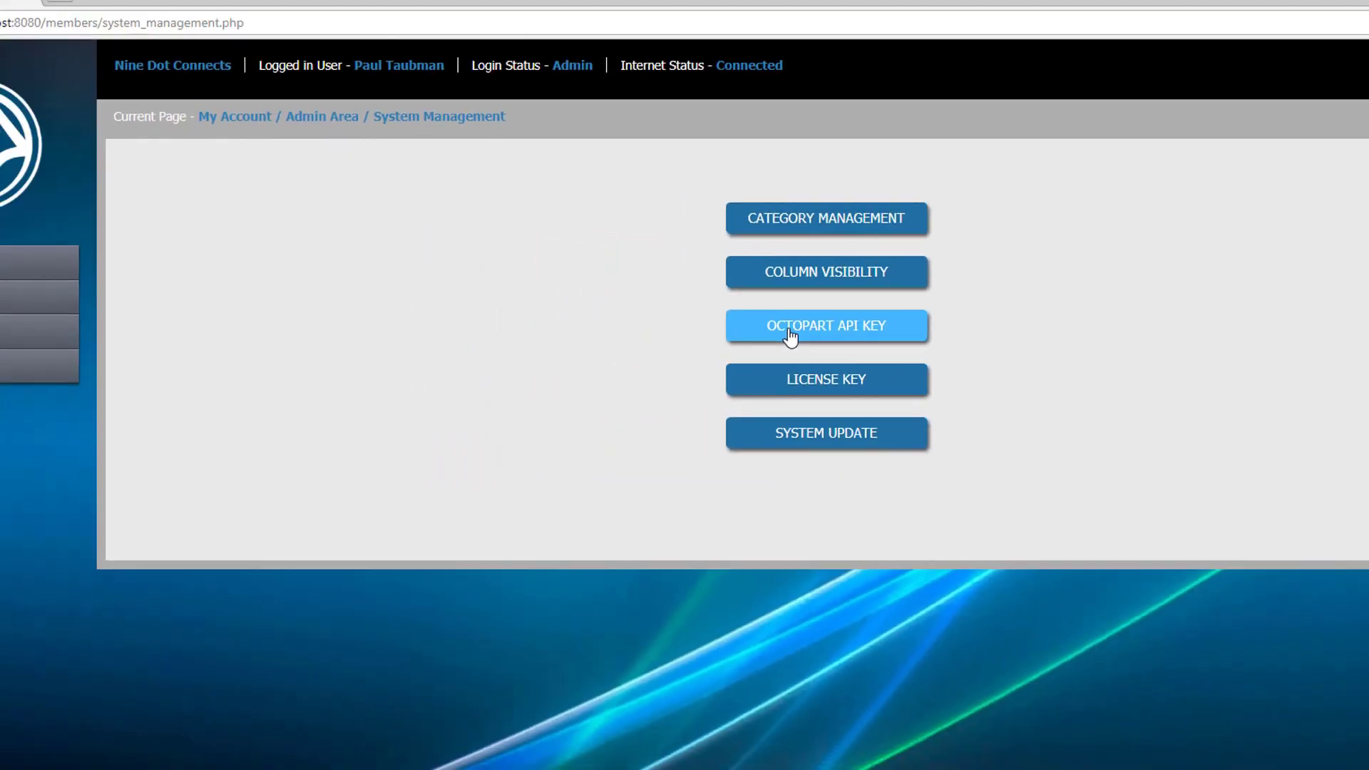
pyautogui.click(496, 328)
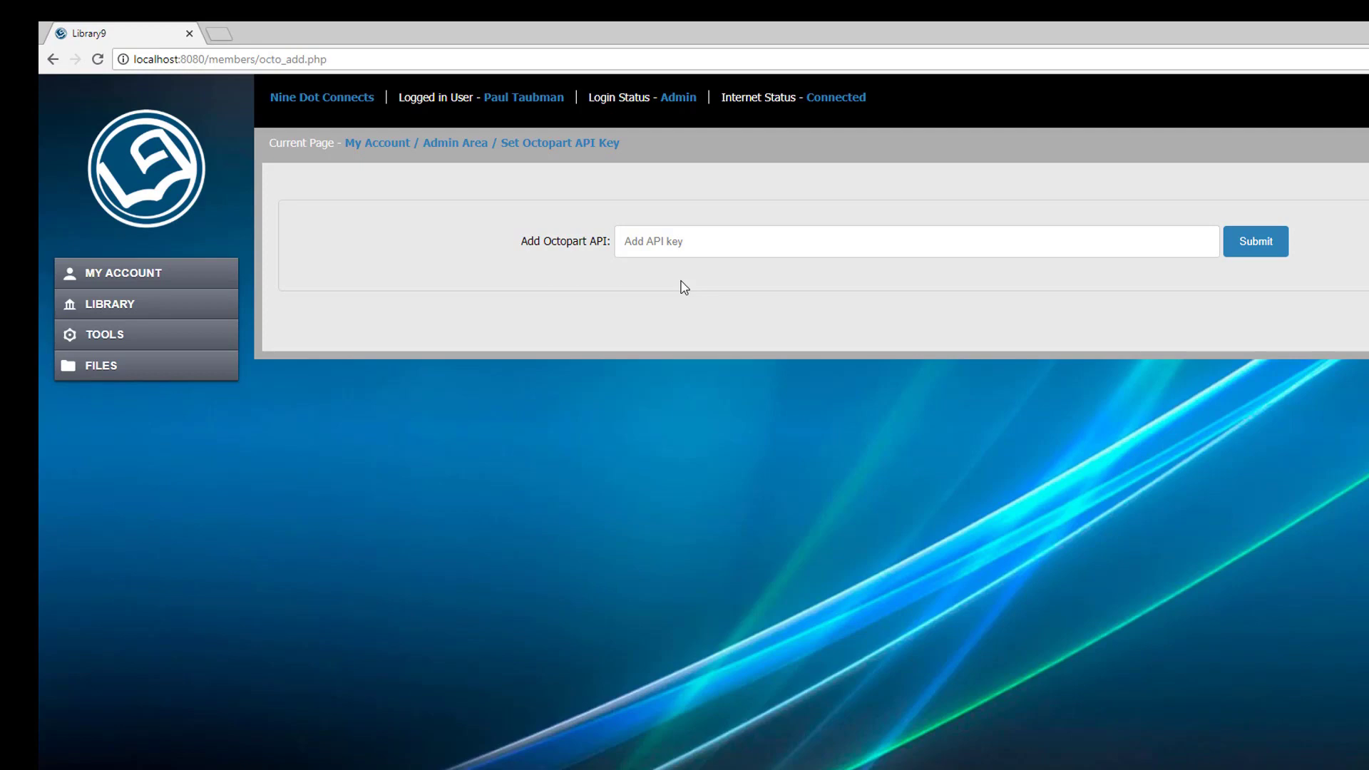
# Fill the Octopart API key field with the saved autocomplete key and submit it
pyautogui.click(720, 244)
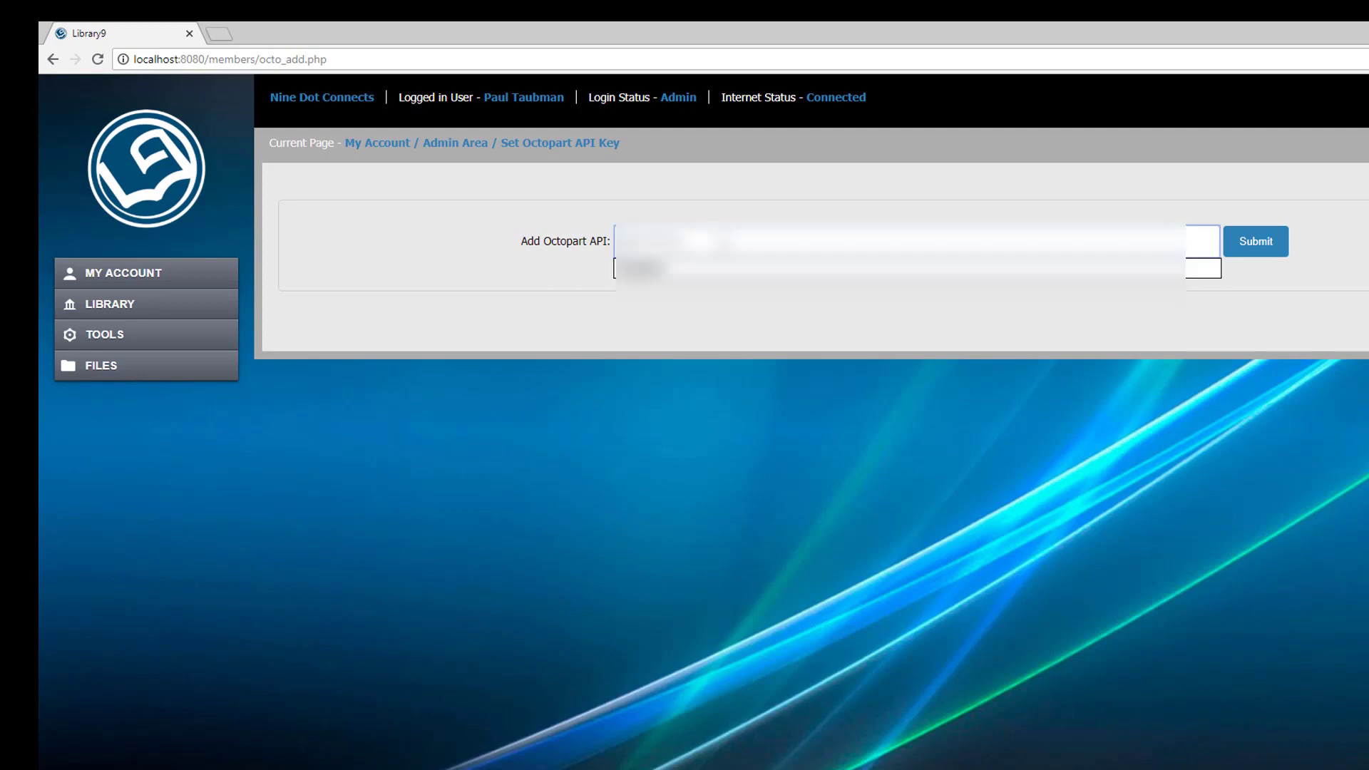
pyautogui.click(710, 264)
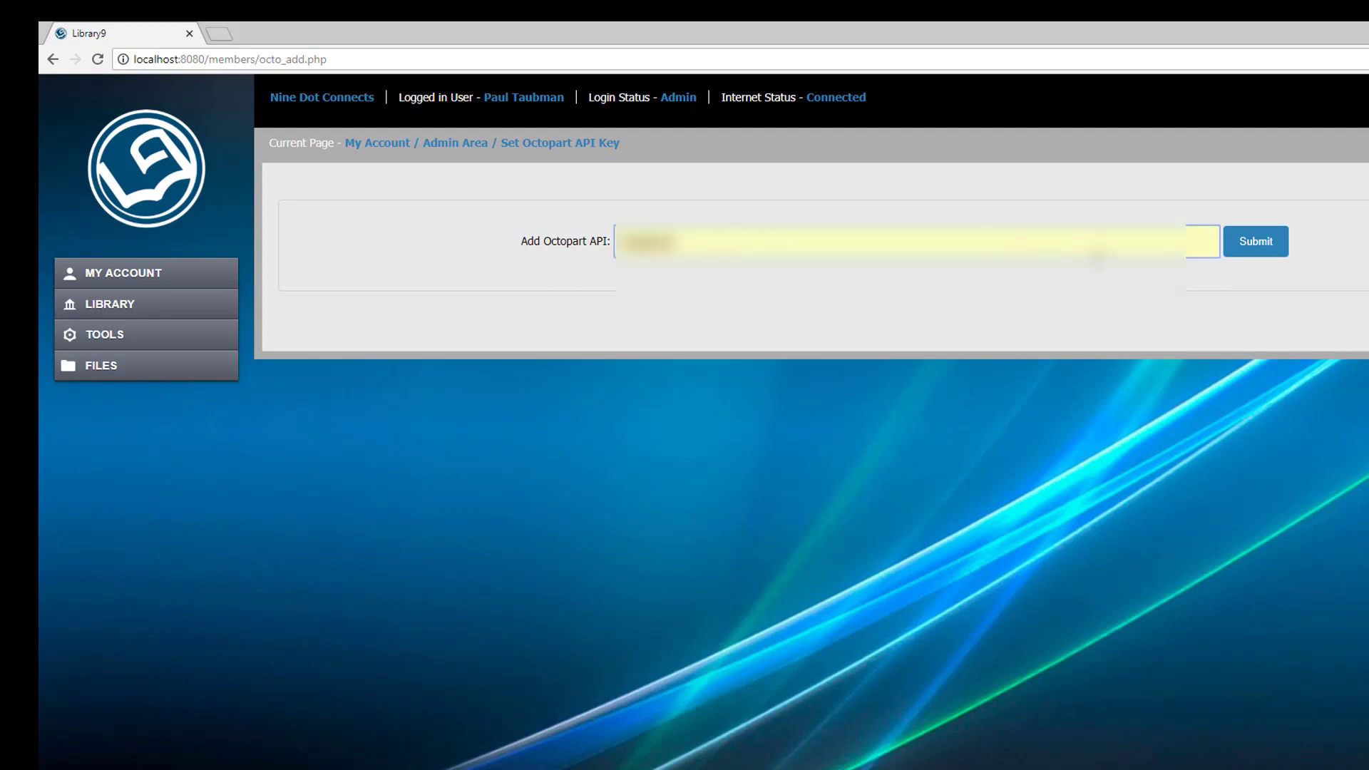
pyautogui.click(1260, 248)
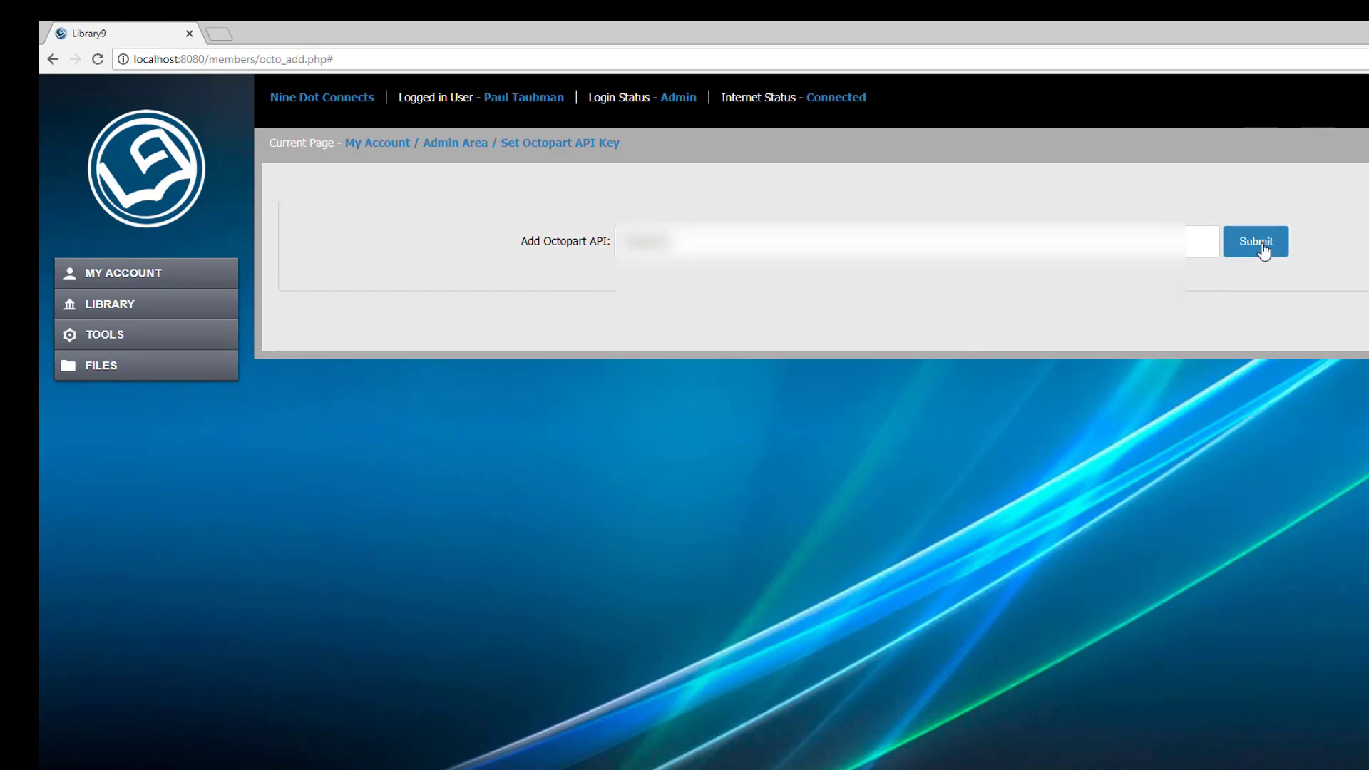